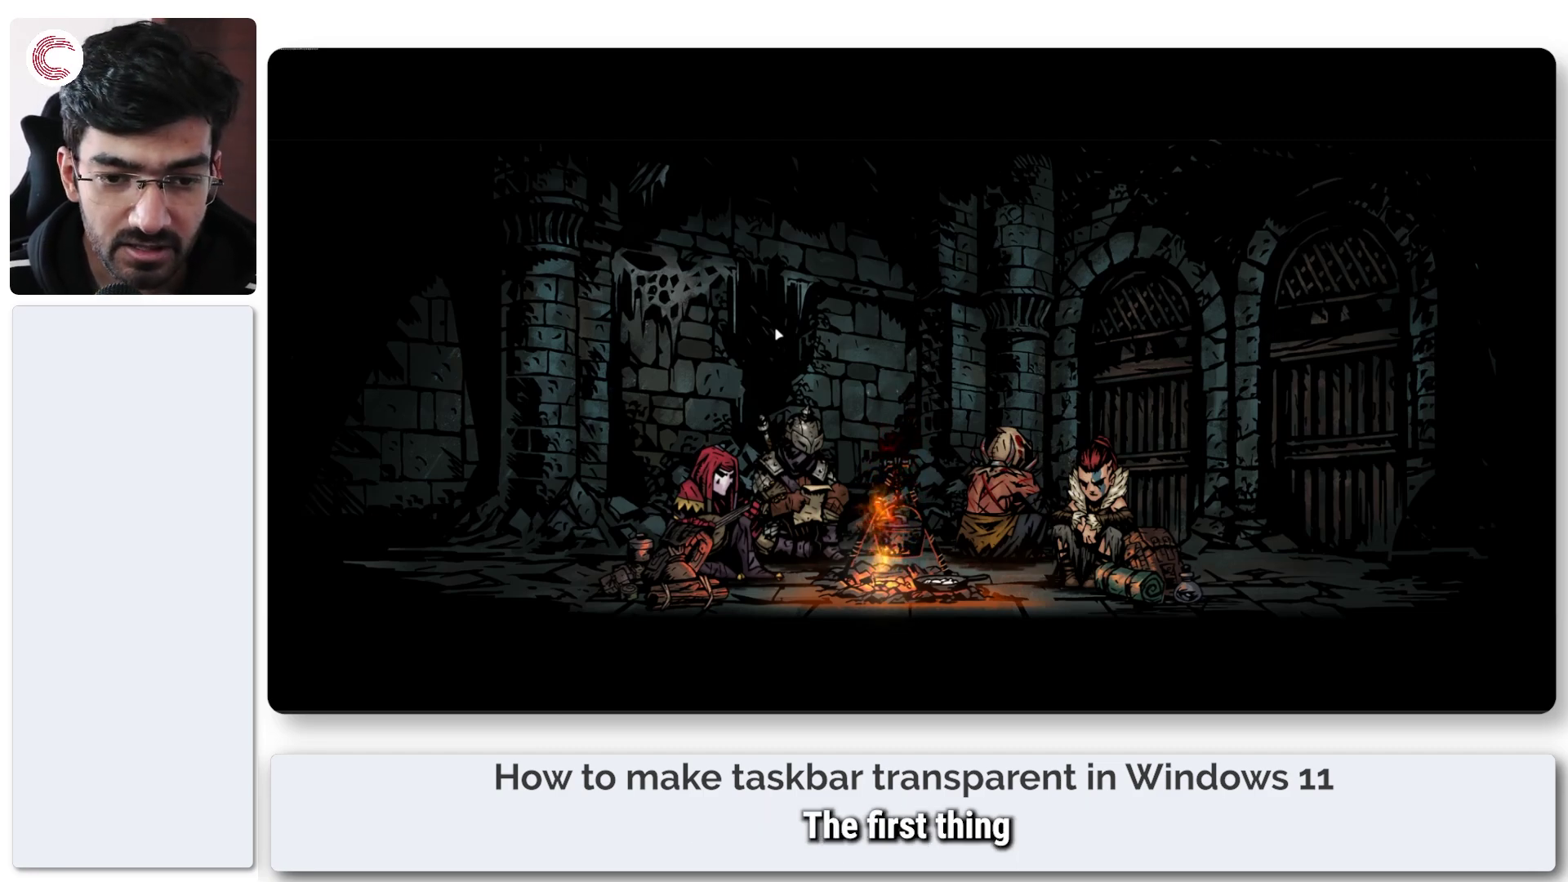
Step: Go to Settings > Personalization > Colors and confirm Transparency effects is switched on
key("super+i")
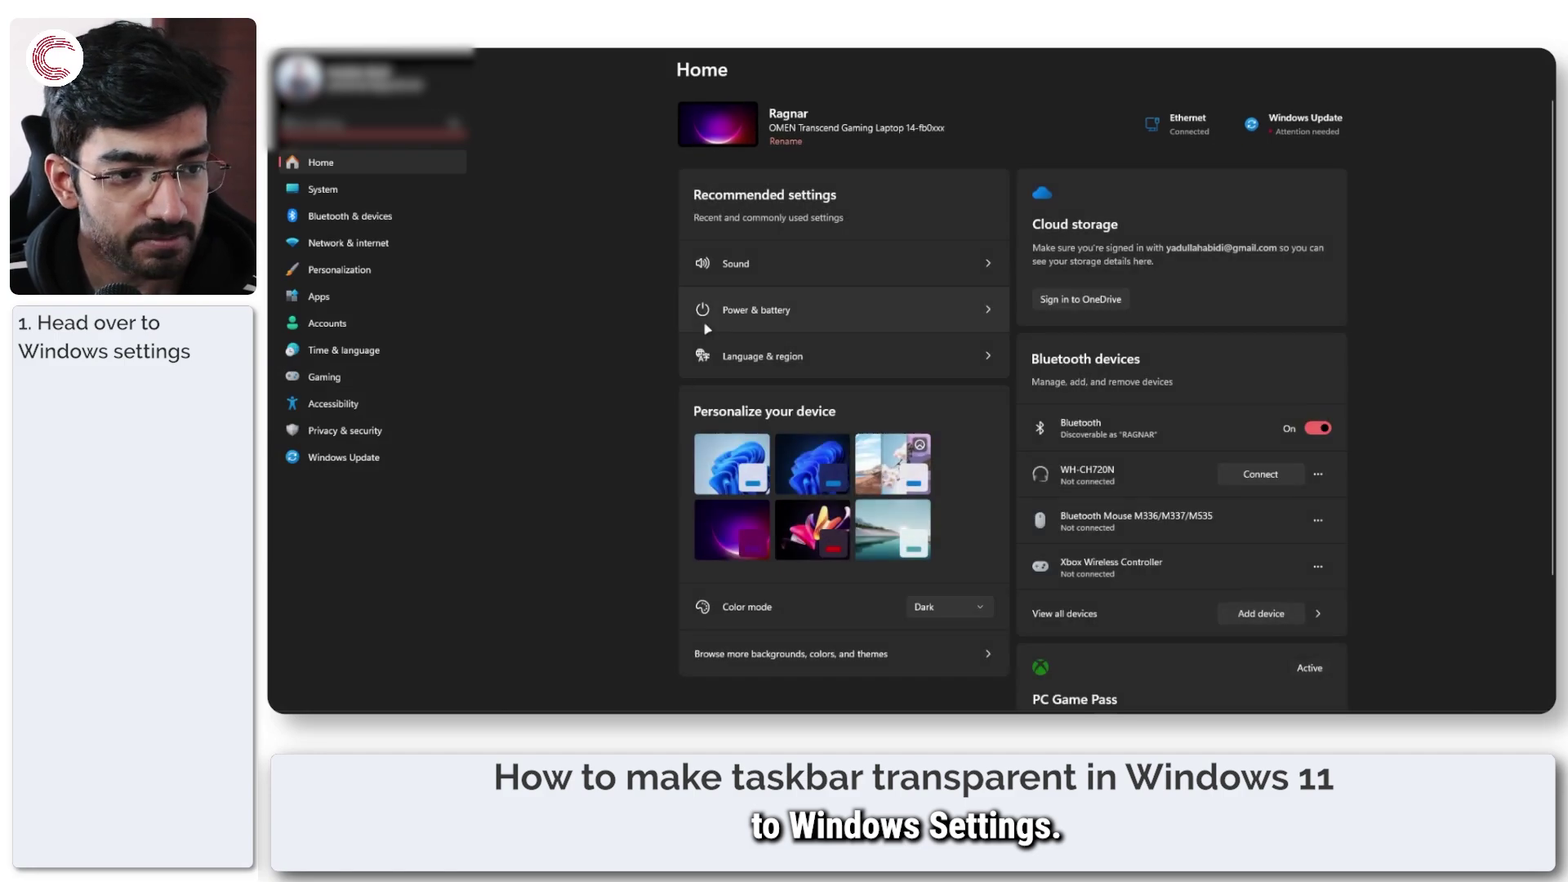
left_click(360, 277)
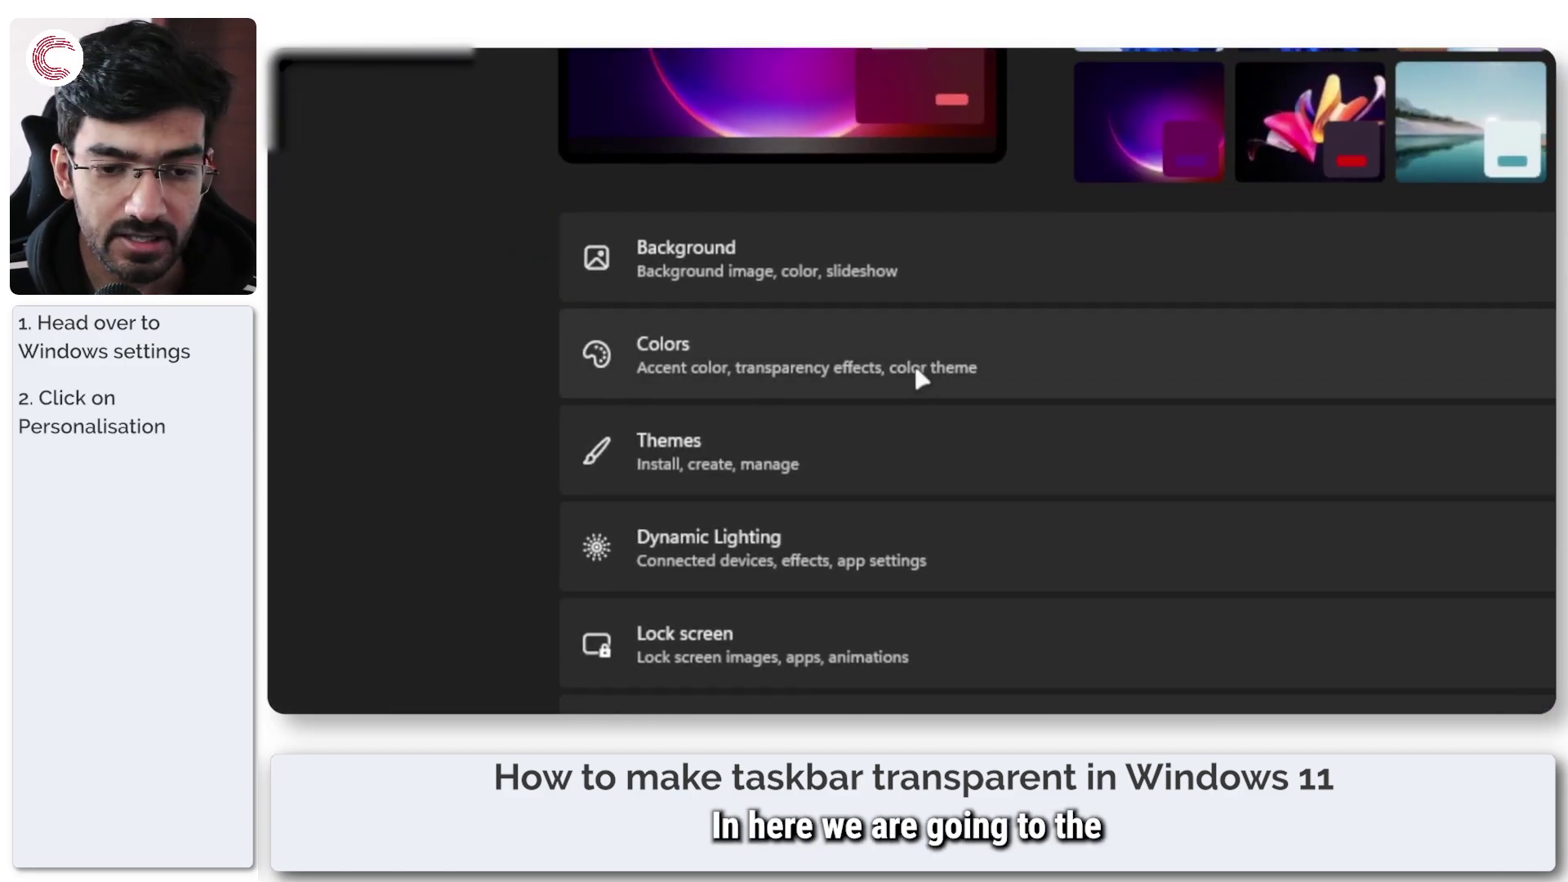
left_click(777, 348)
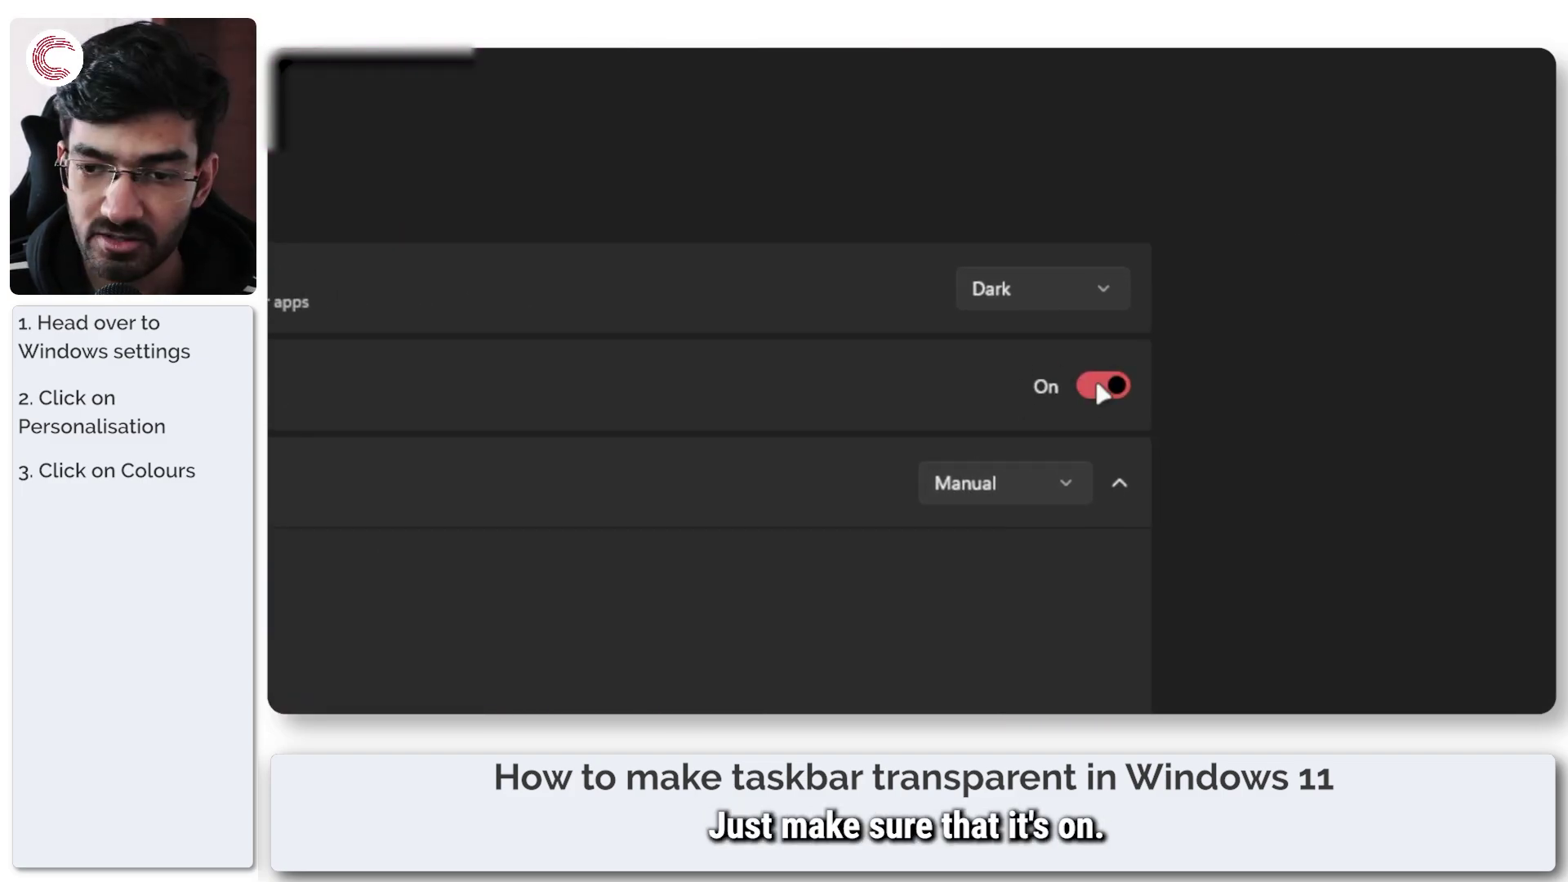
scroll(692, 475, "down", 5)
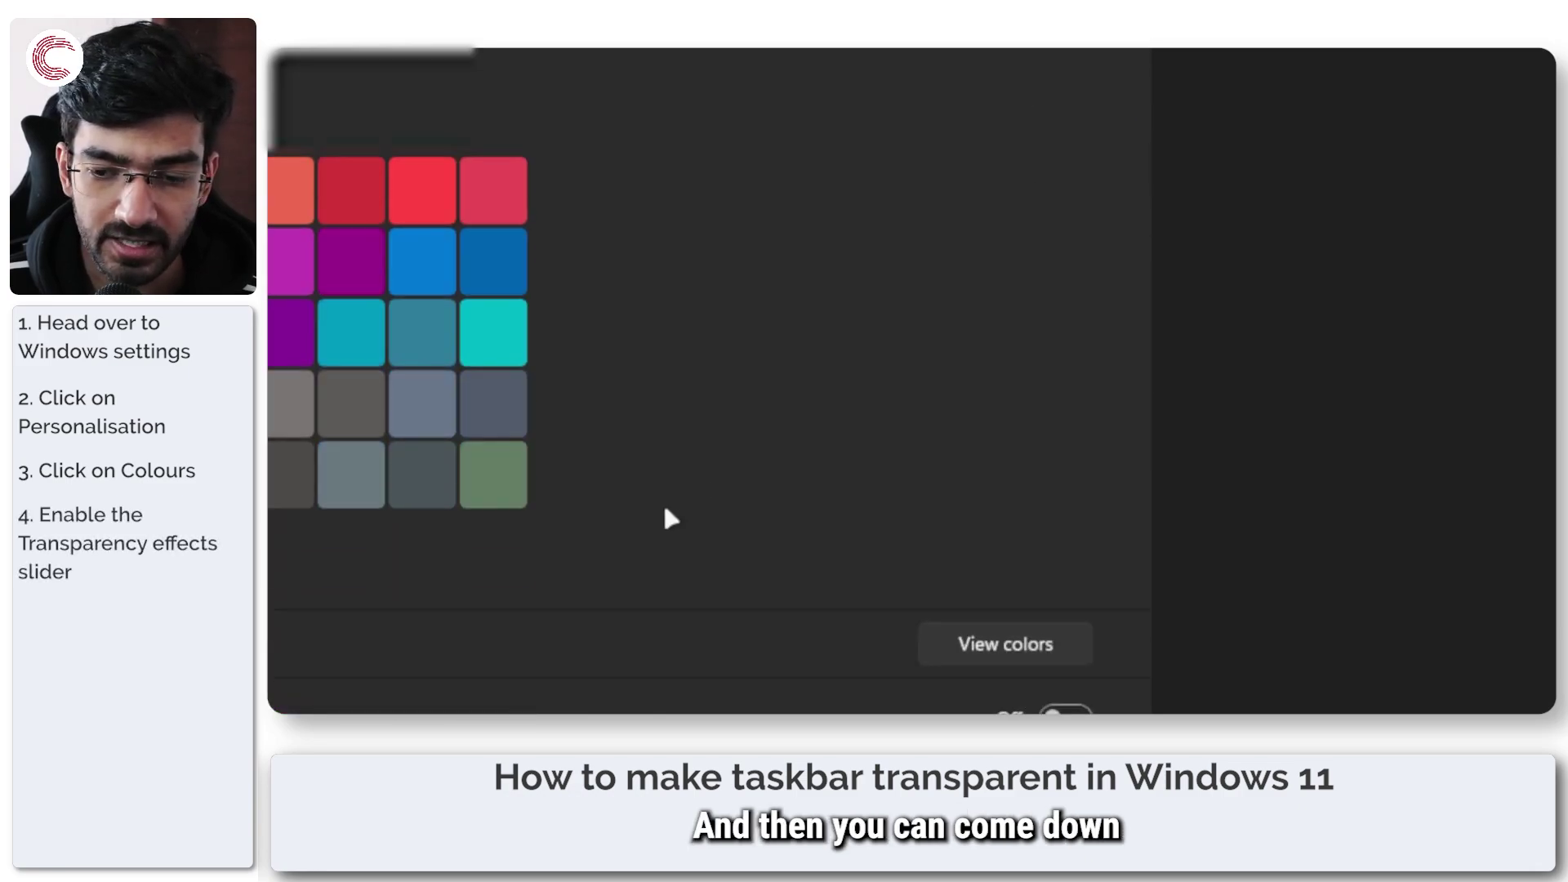
Step: Switch 'Show accent color on Start and taskbar' to On on the Colors page
scroll(665, 517, "down", 3)
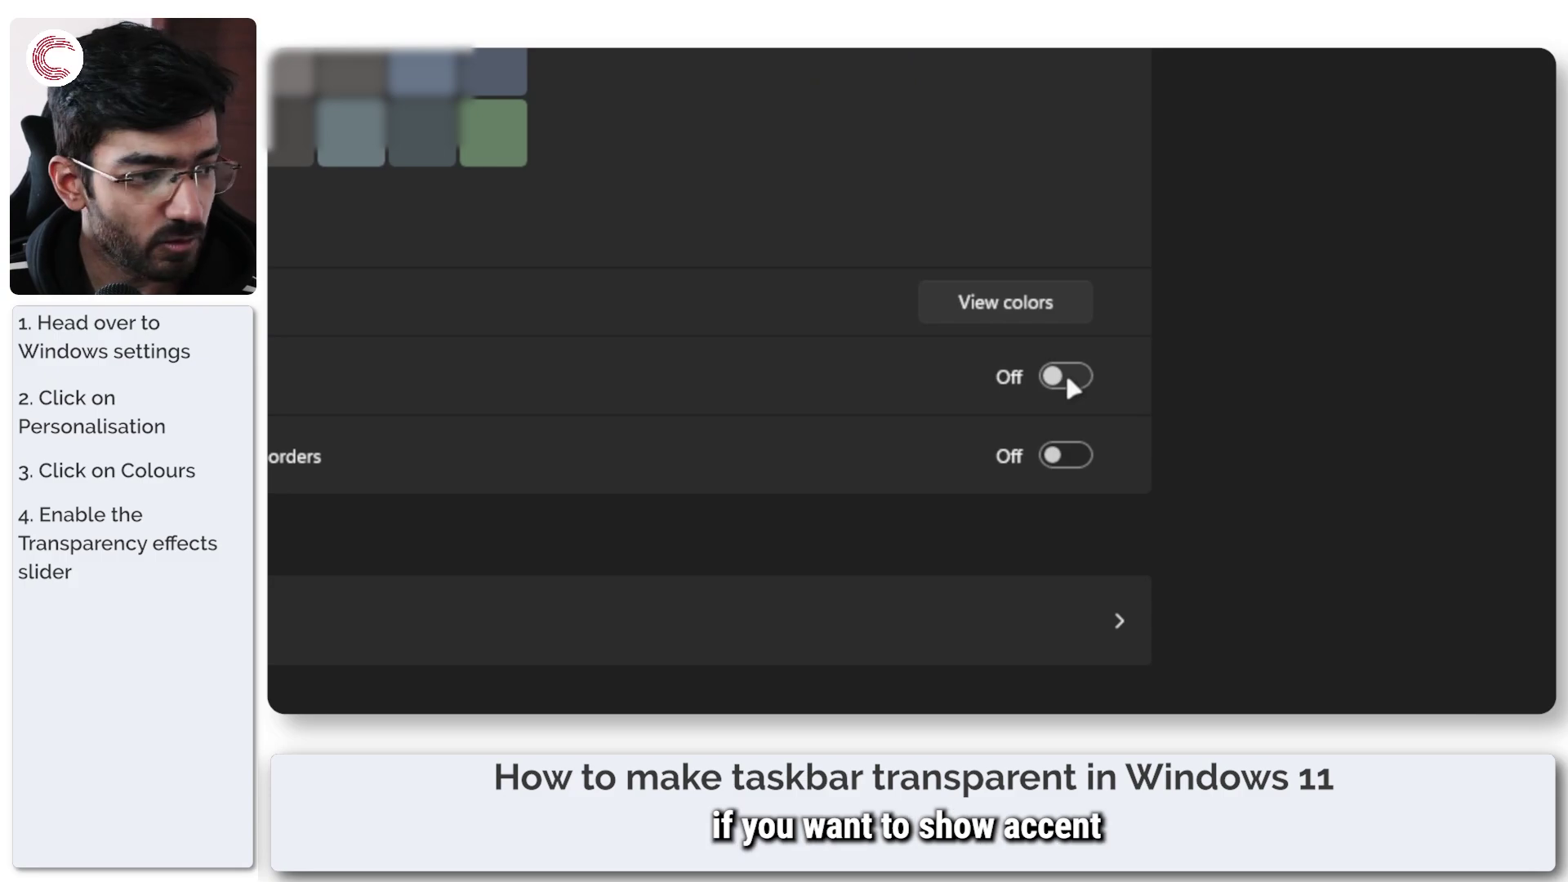
left_click(1065, 373)
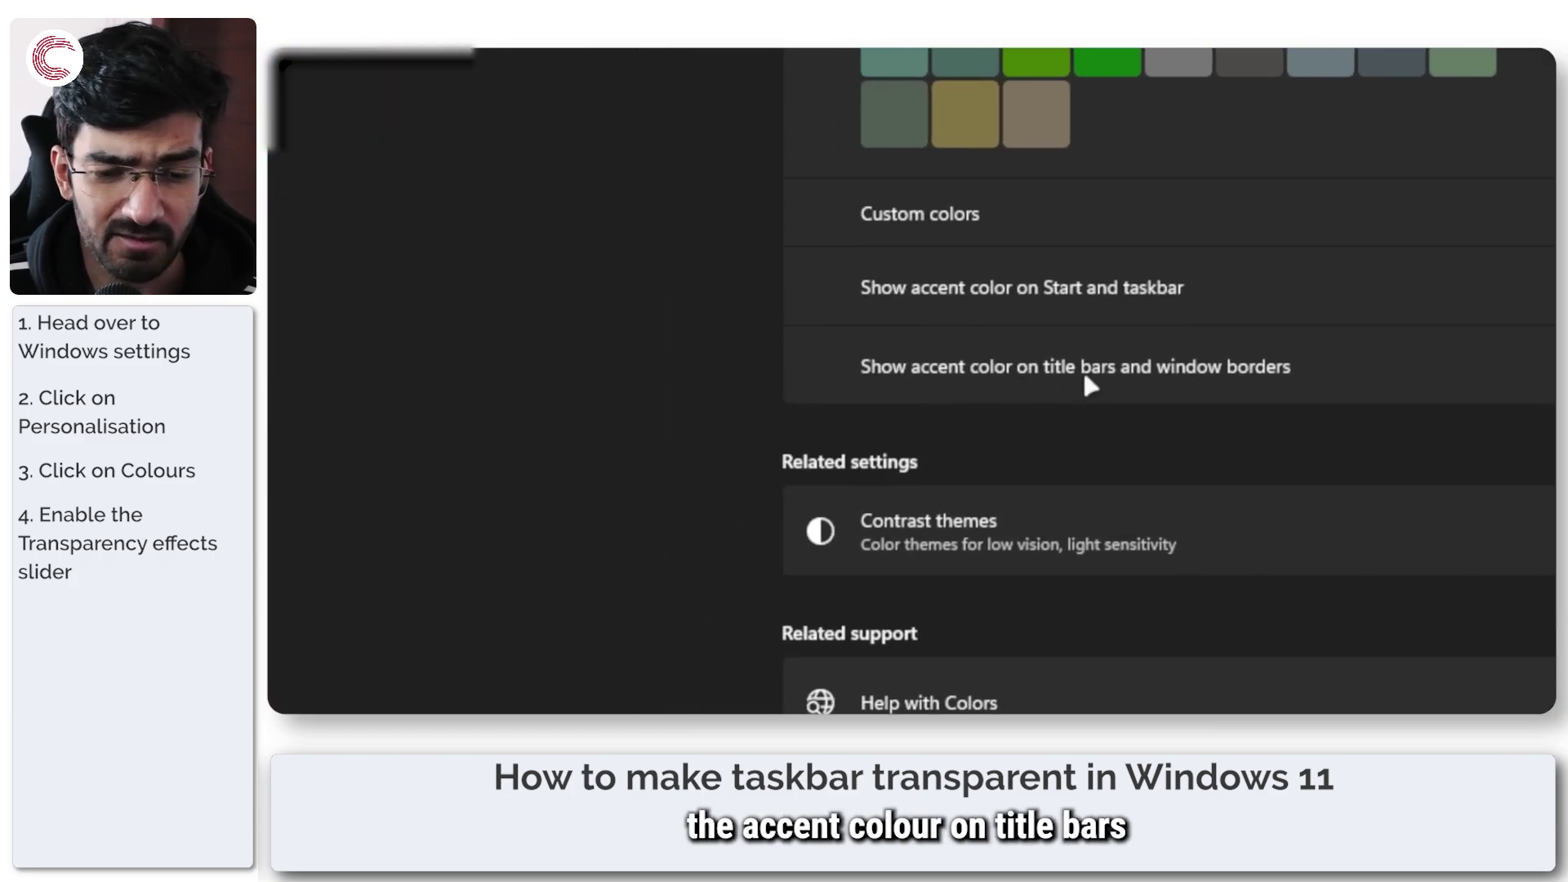
scroll(1288, 351, "up", 6)
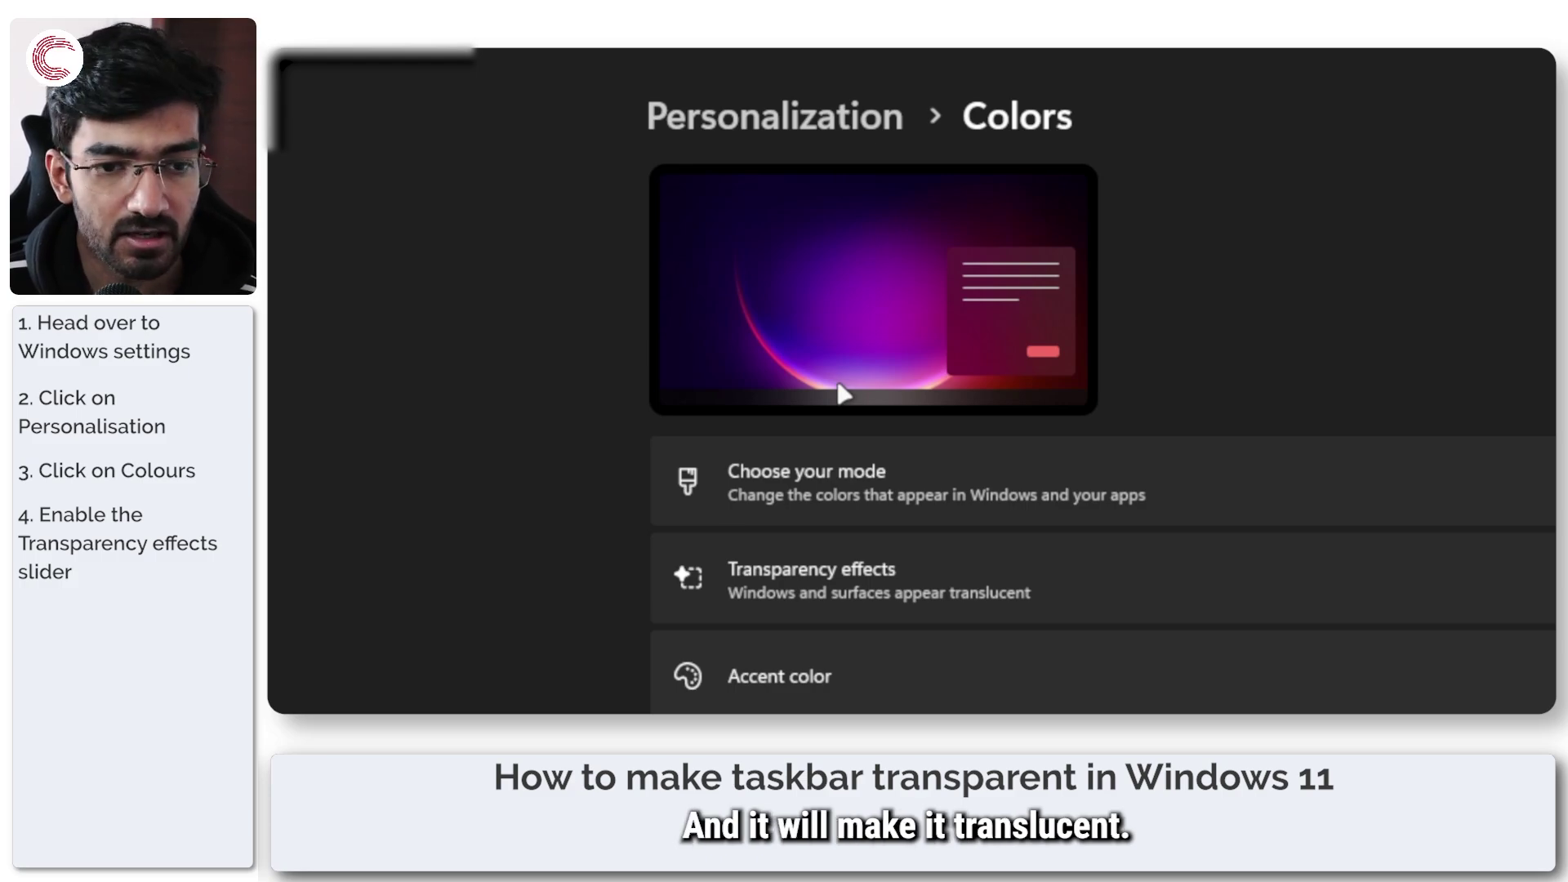
Step: Review the Personalization > Taskbar page with Taskbar behaviors expanded
left_click(830, 116)
scroll(903, 523, "down", 8)
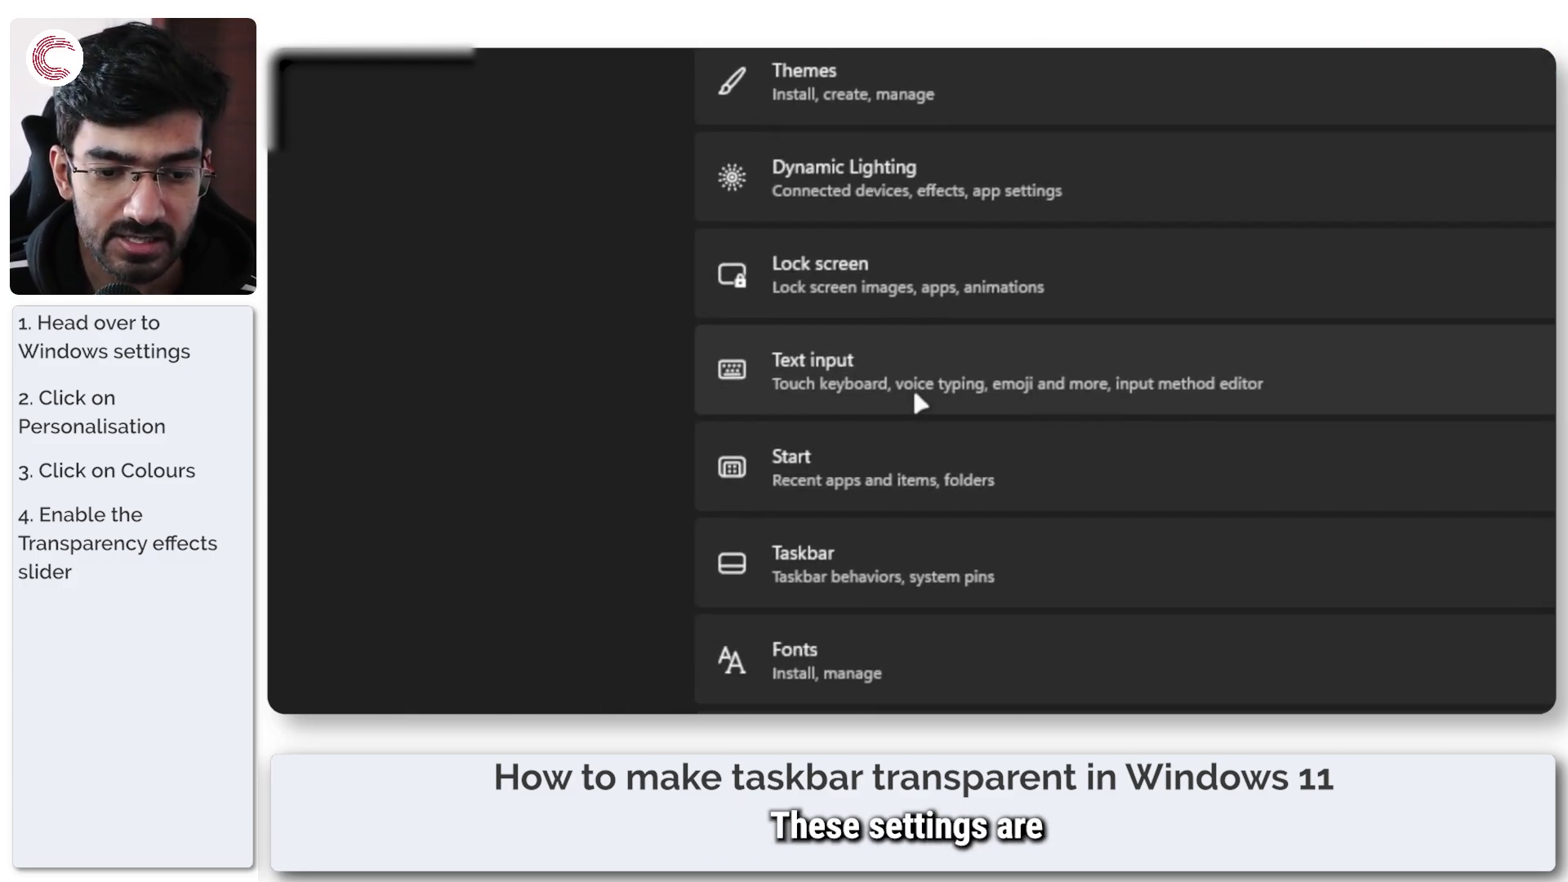
scroll(913, 386, "down", 1)
left_click(868, 428)
scroll(1135, 180, "up", 4)
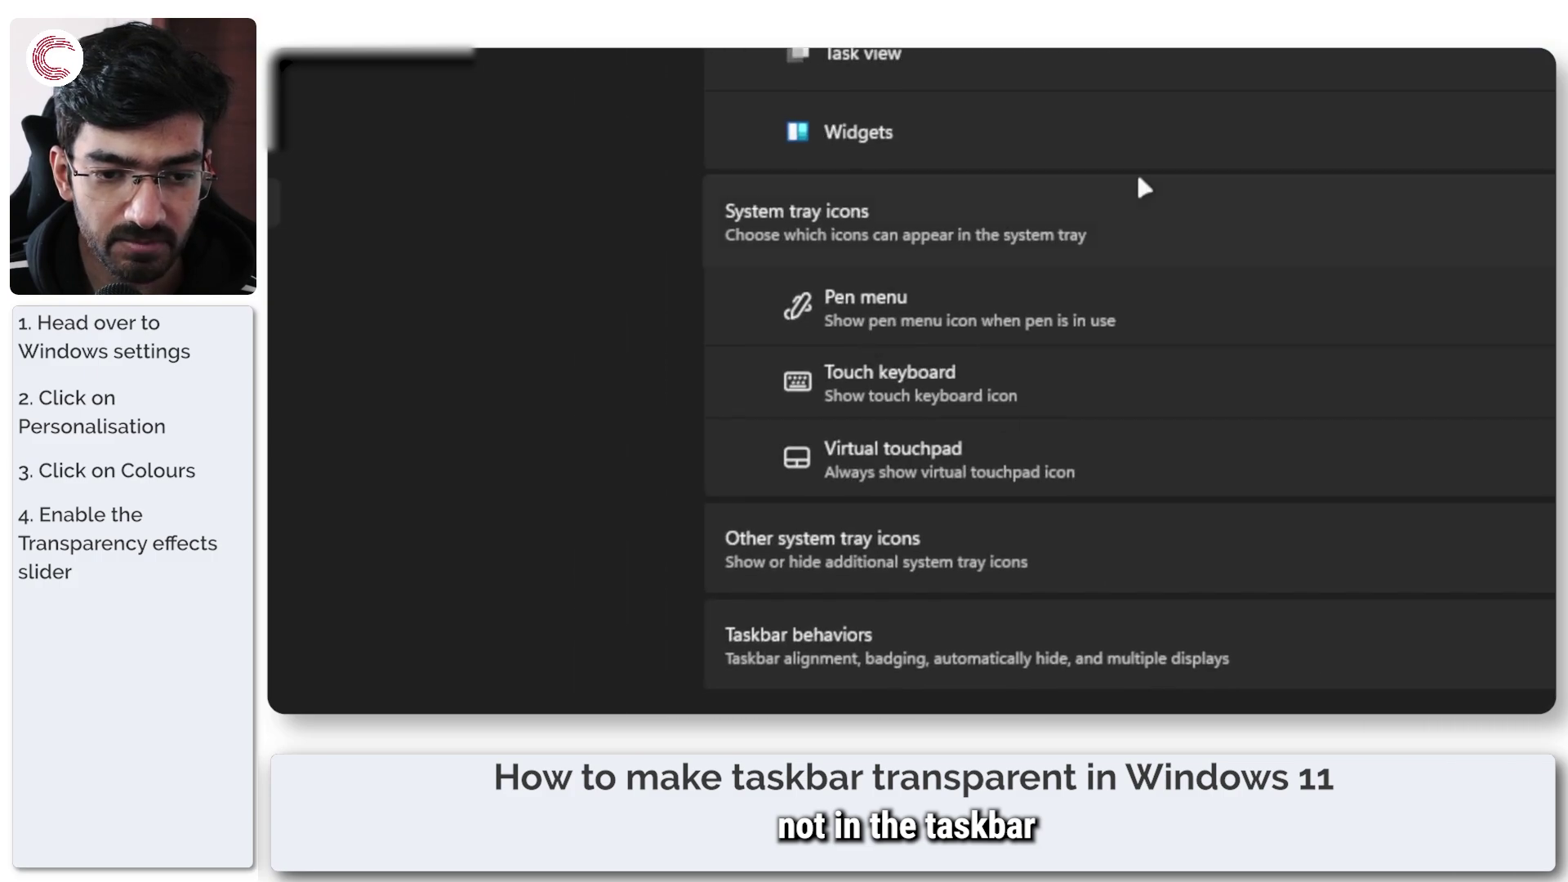
scroll(1141, 188, "up", 3)
scroll(921, 563, "down", 3)
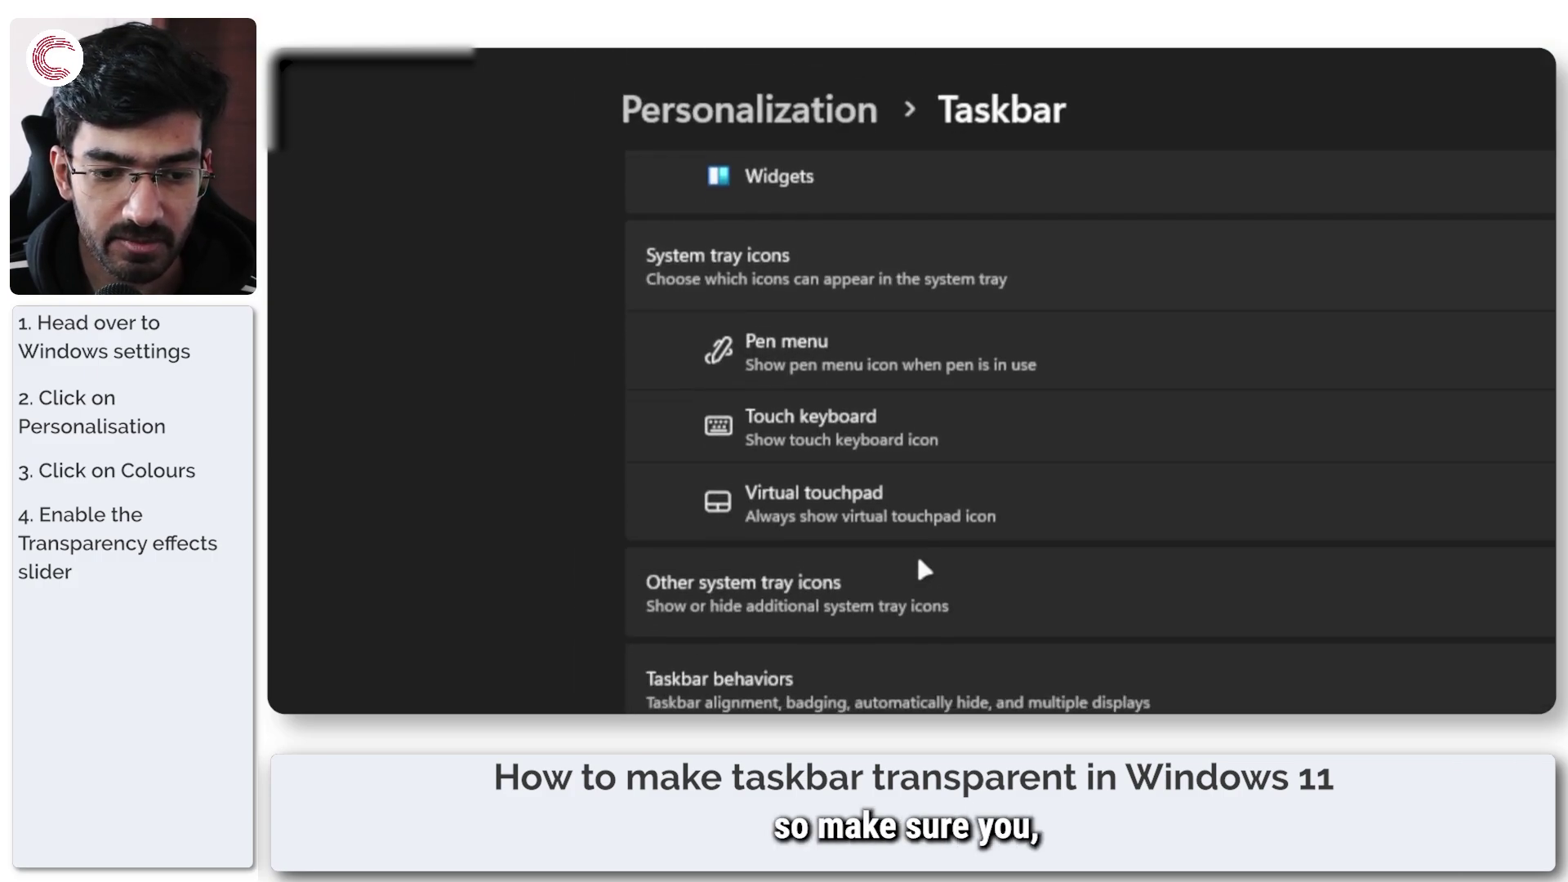
left_click(924, 664)
scroll(876, 420, "down", 3)
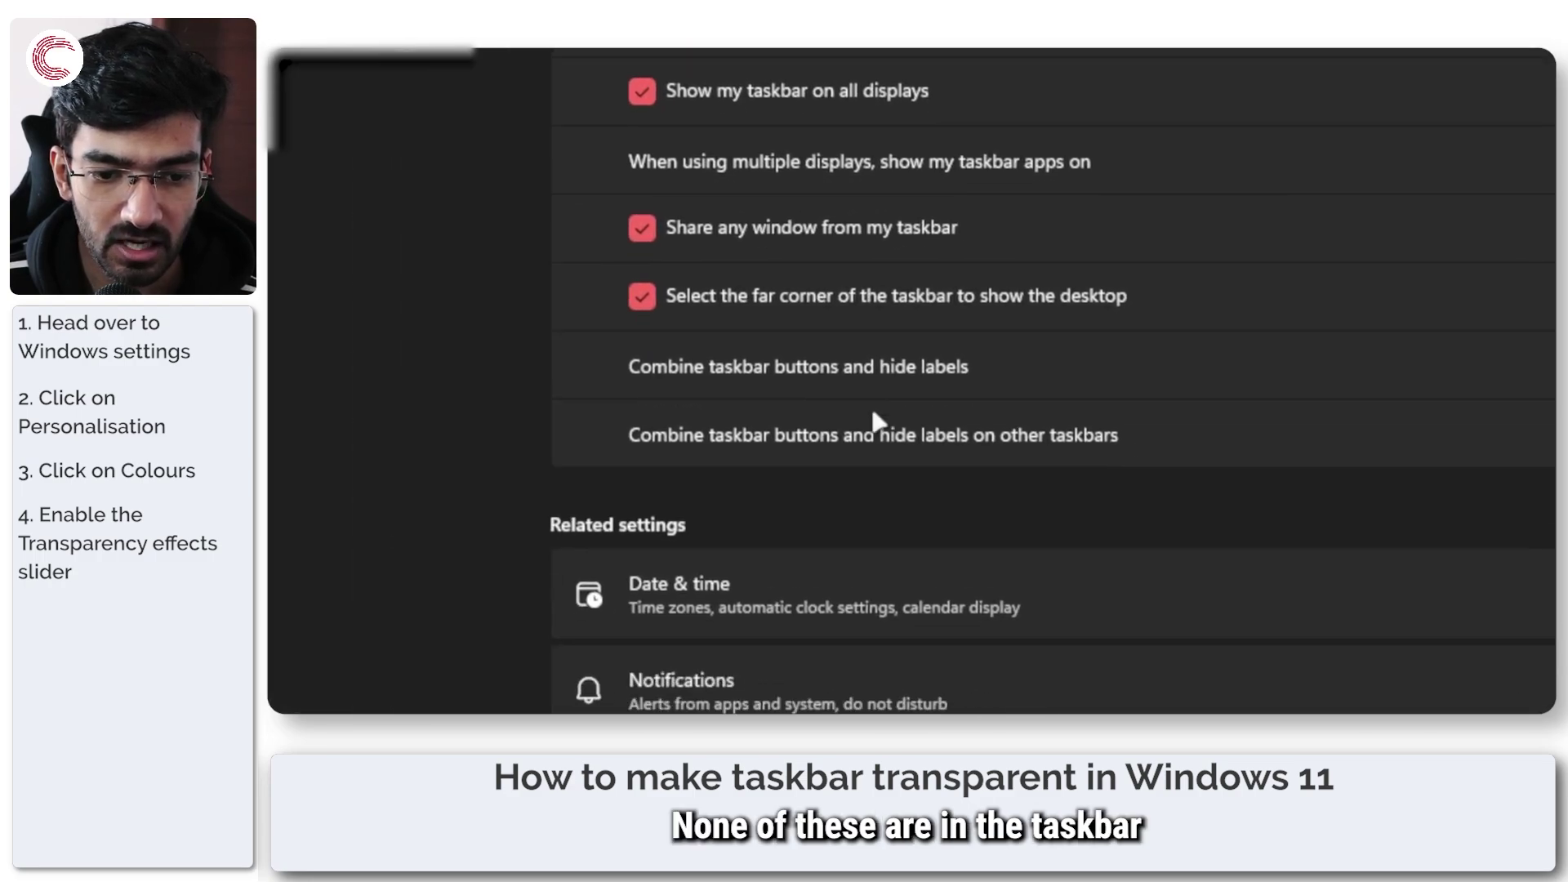
scroll(874, 418, "up", 10)
Step: Return to Personalization > Colors and look over its settings again
left_click(735, 108)
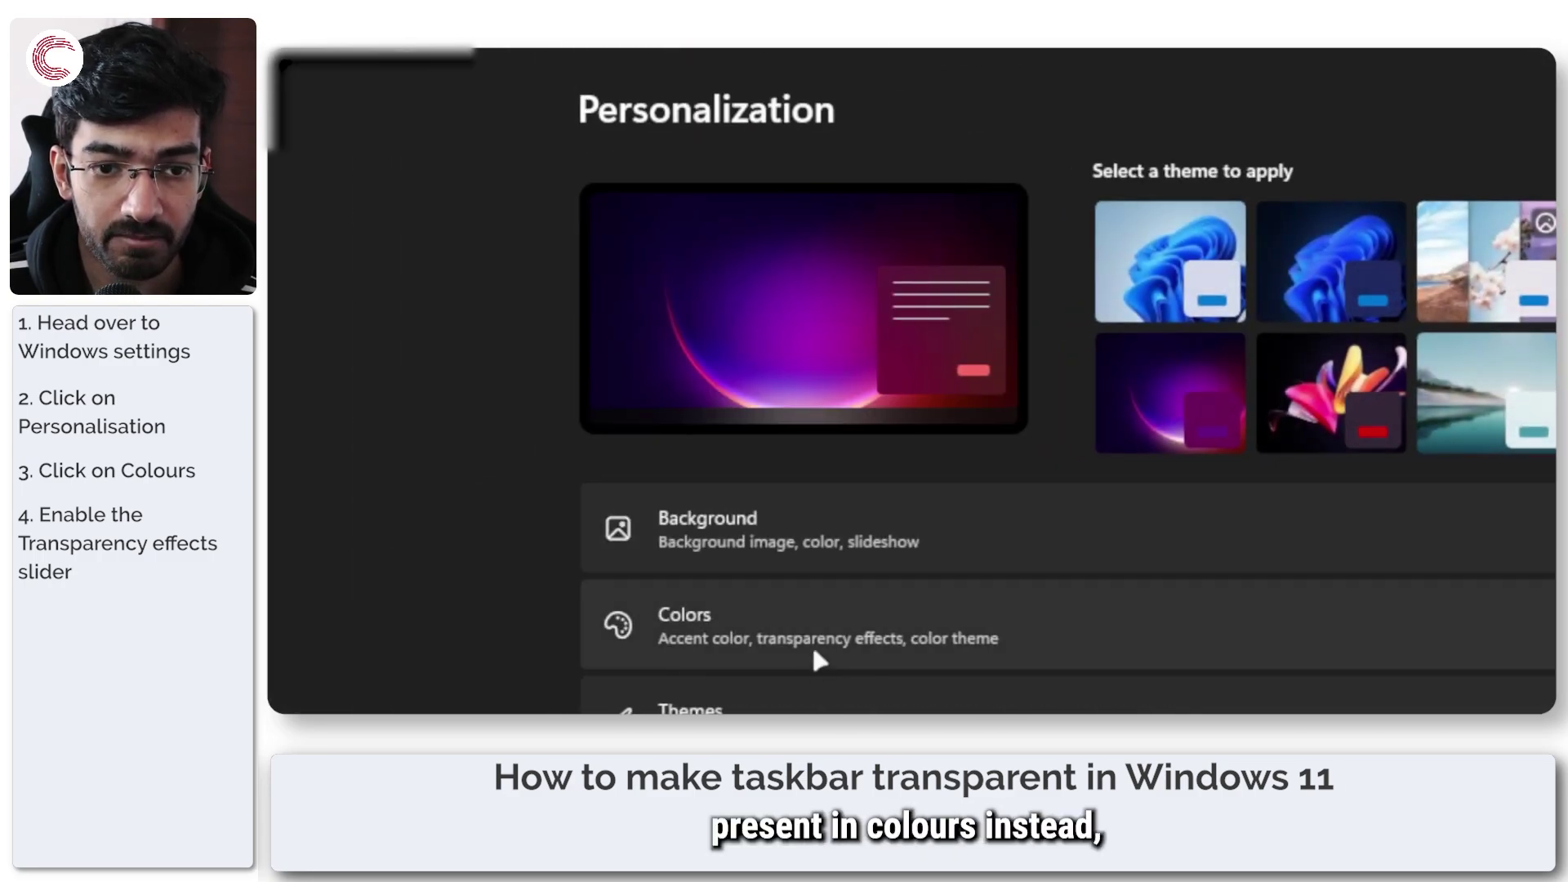
left_click(813, 651)
scroll(1180, 481, "down", 5)
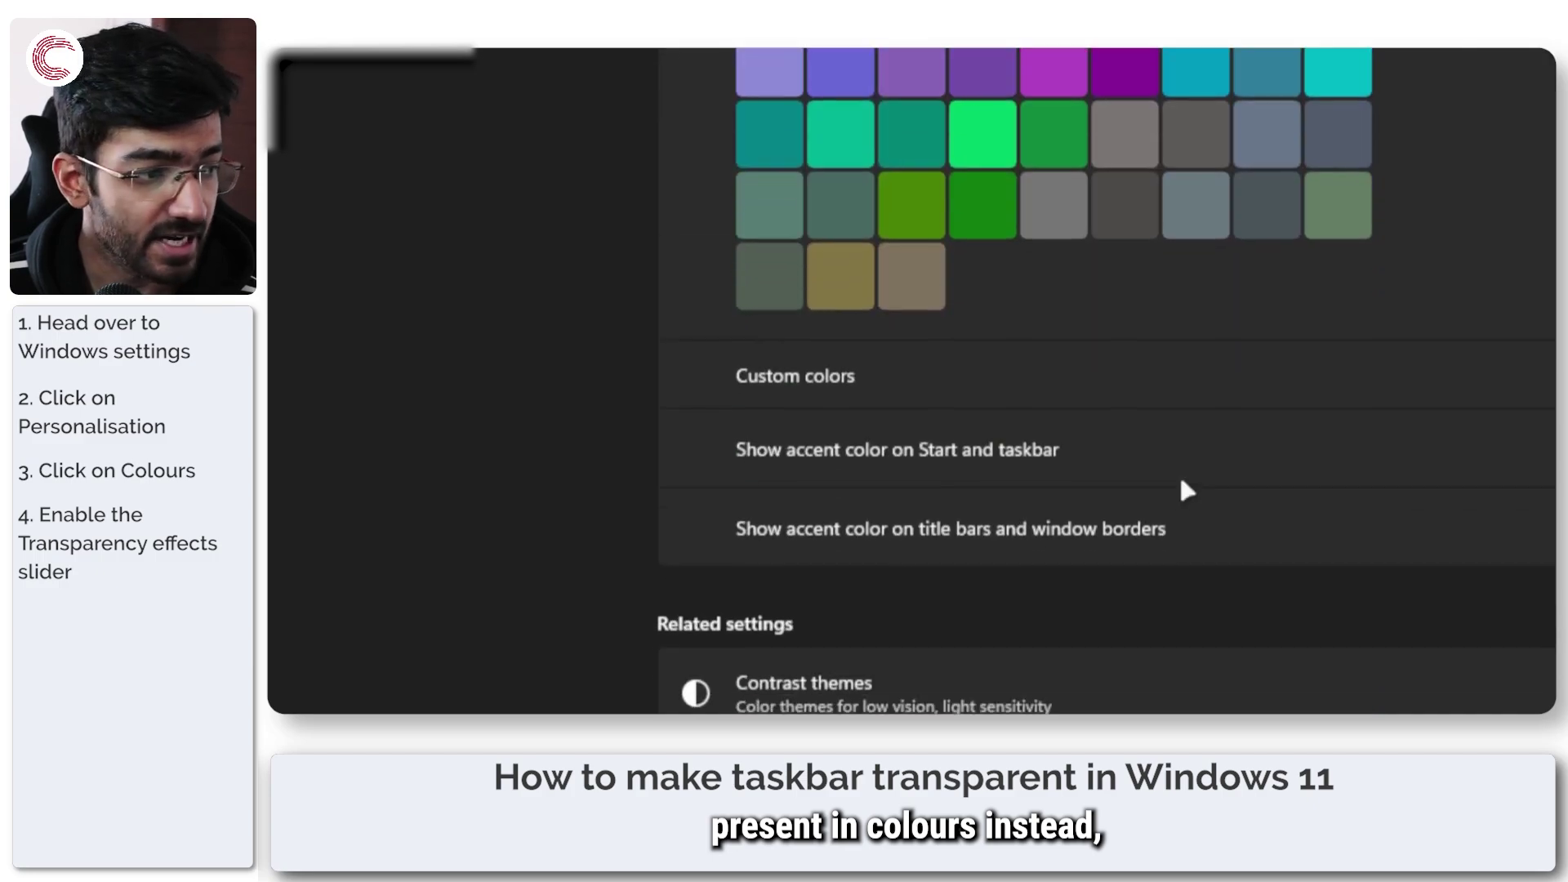
scroll(1181, 481, "up", 5)
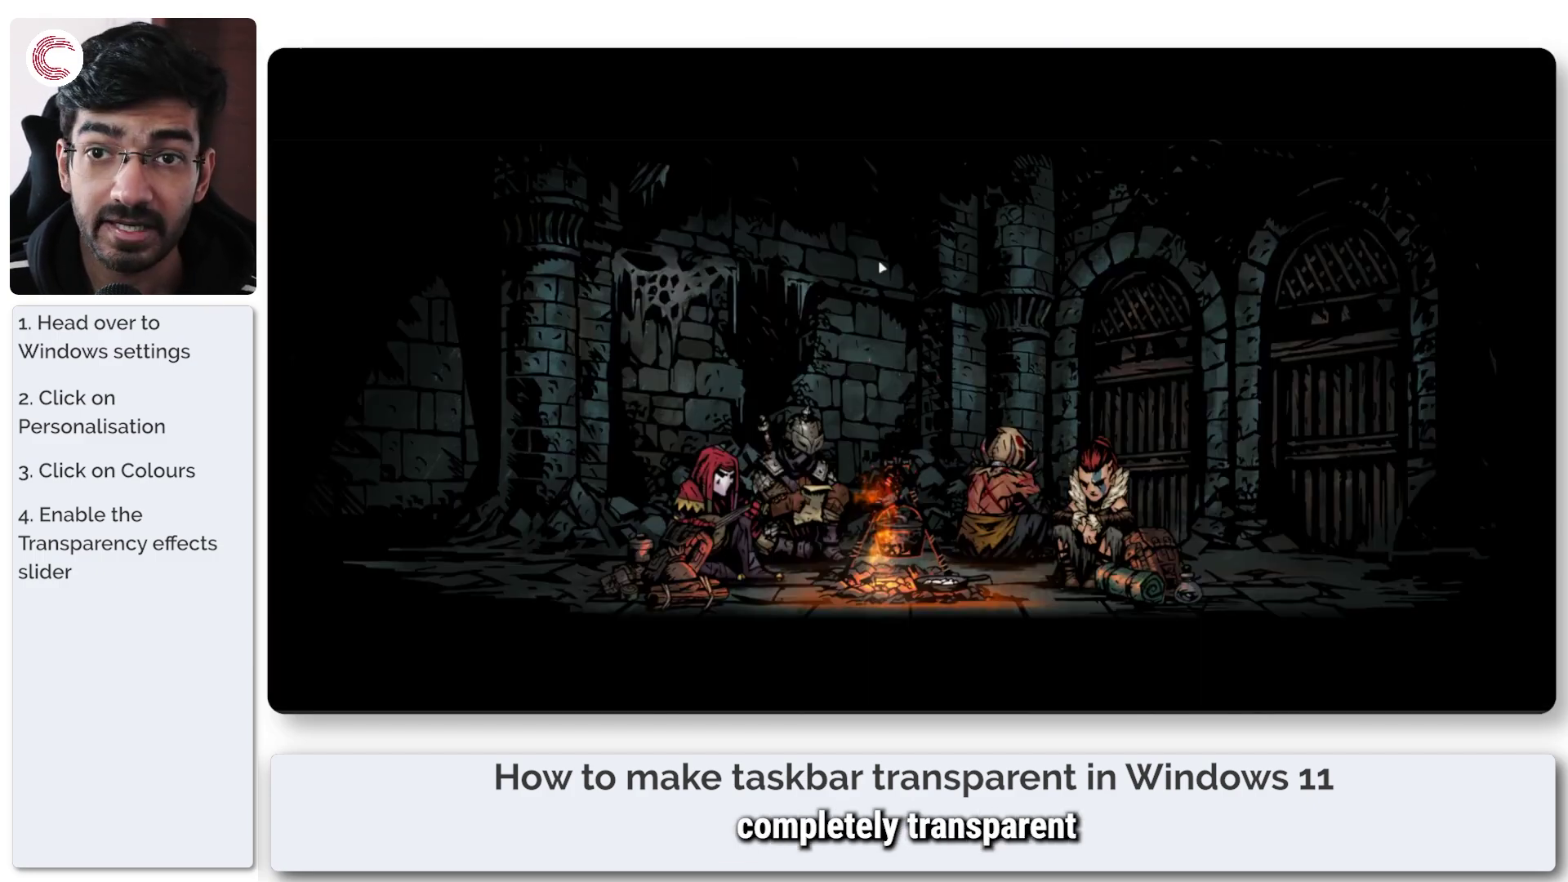
Step: Refresh the desktop, then search 'microsoft store' in the launcher and open Microsoft Store
right_click(874, 262)
left_click(908, 313)
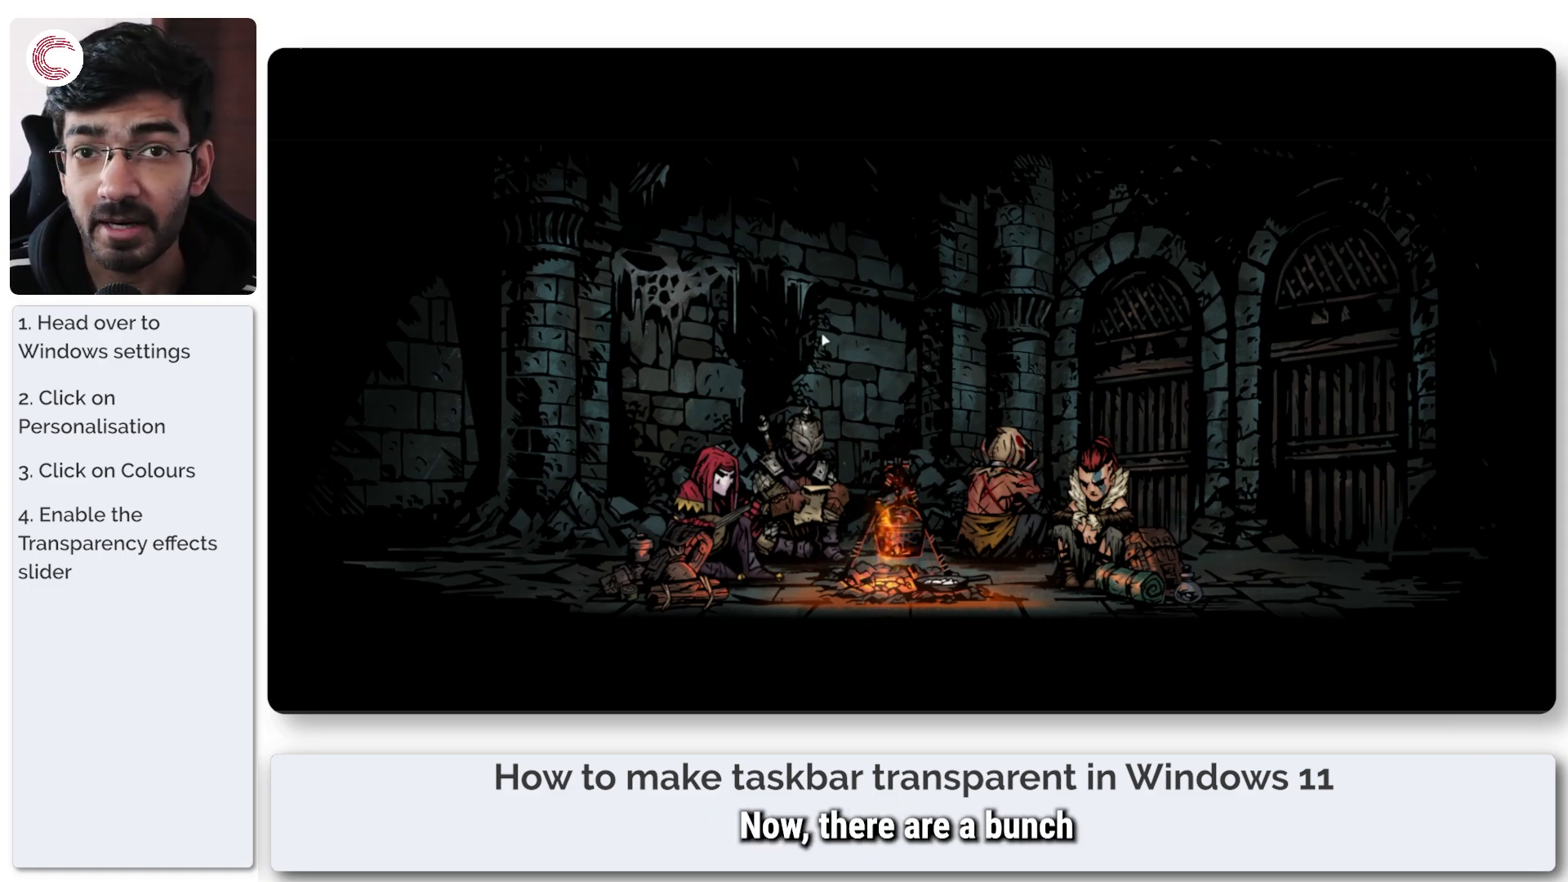
key("alt+space")
type("what")
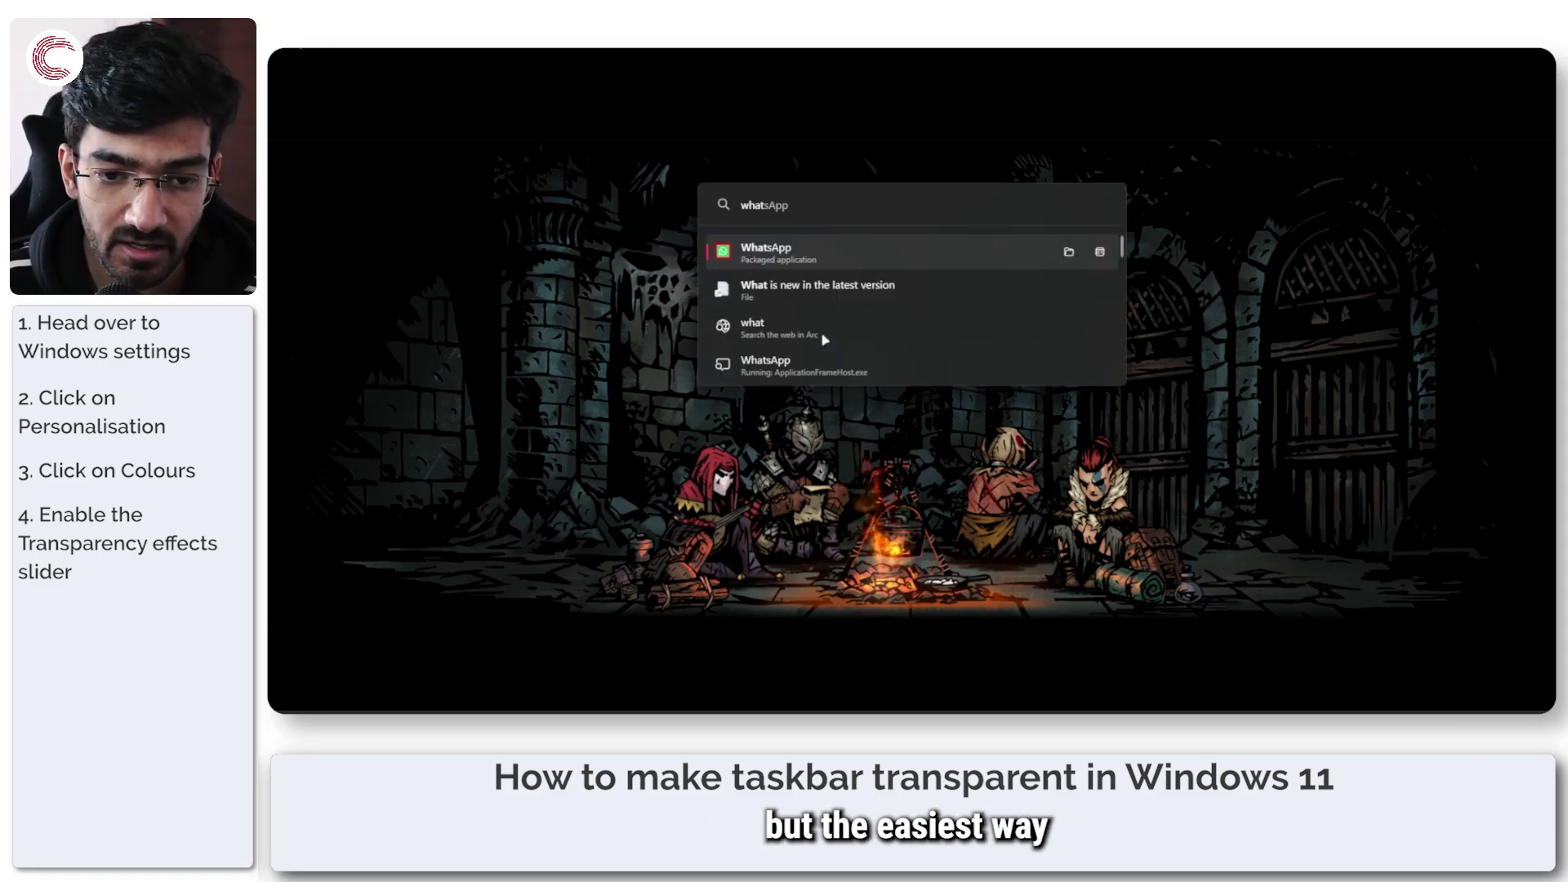
key("BackSpace")
key("BackSpace")
key("BackSpace")
key("BackSpace")
type("microsoft s")
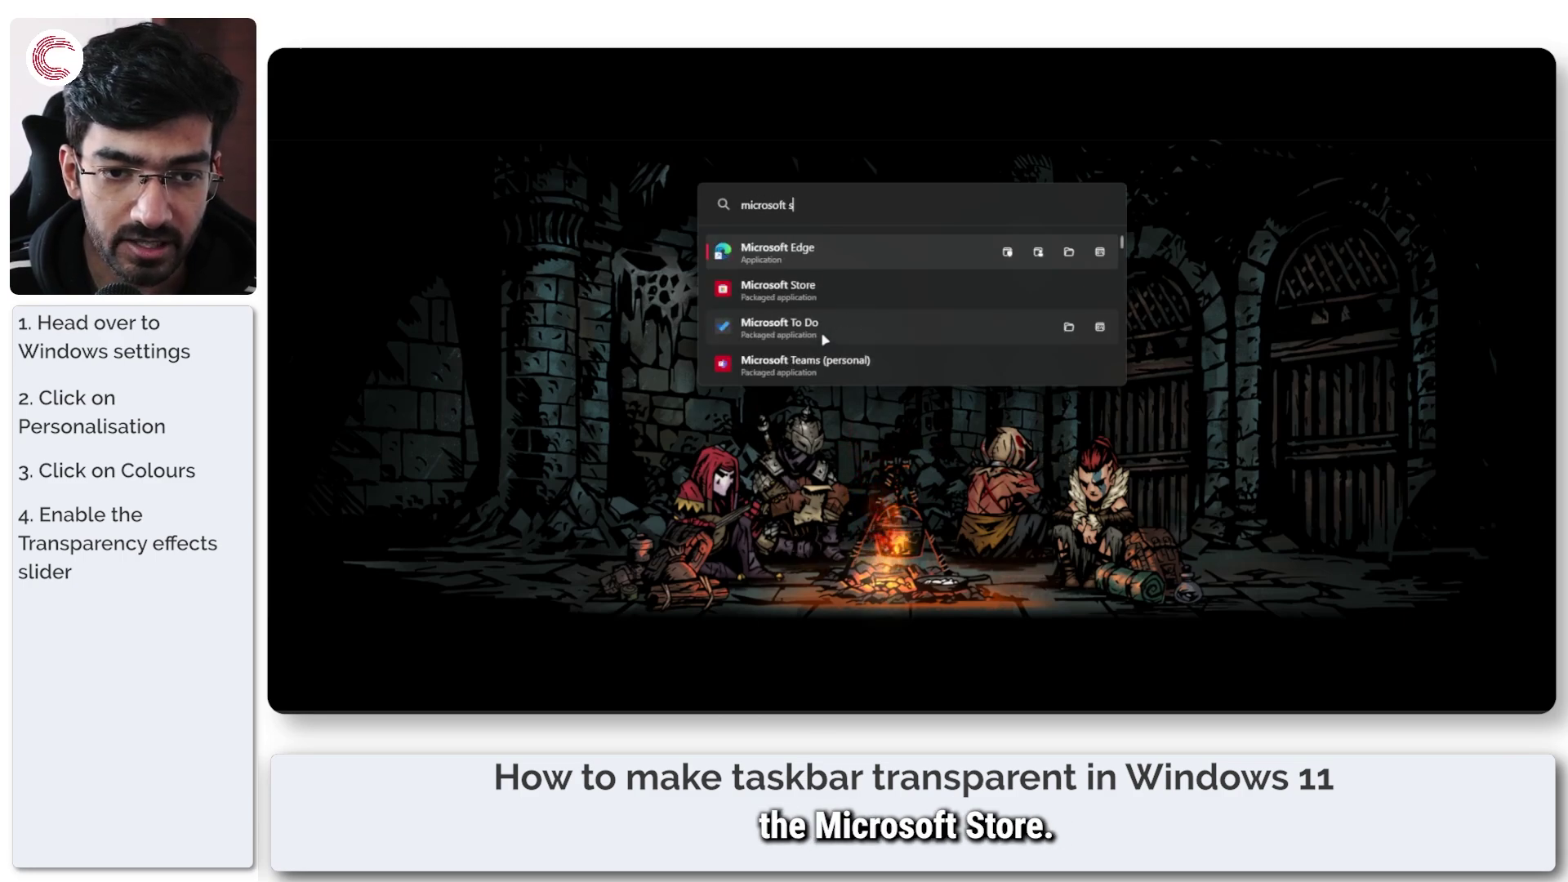
type("tore")
key("Return")
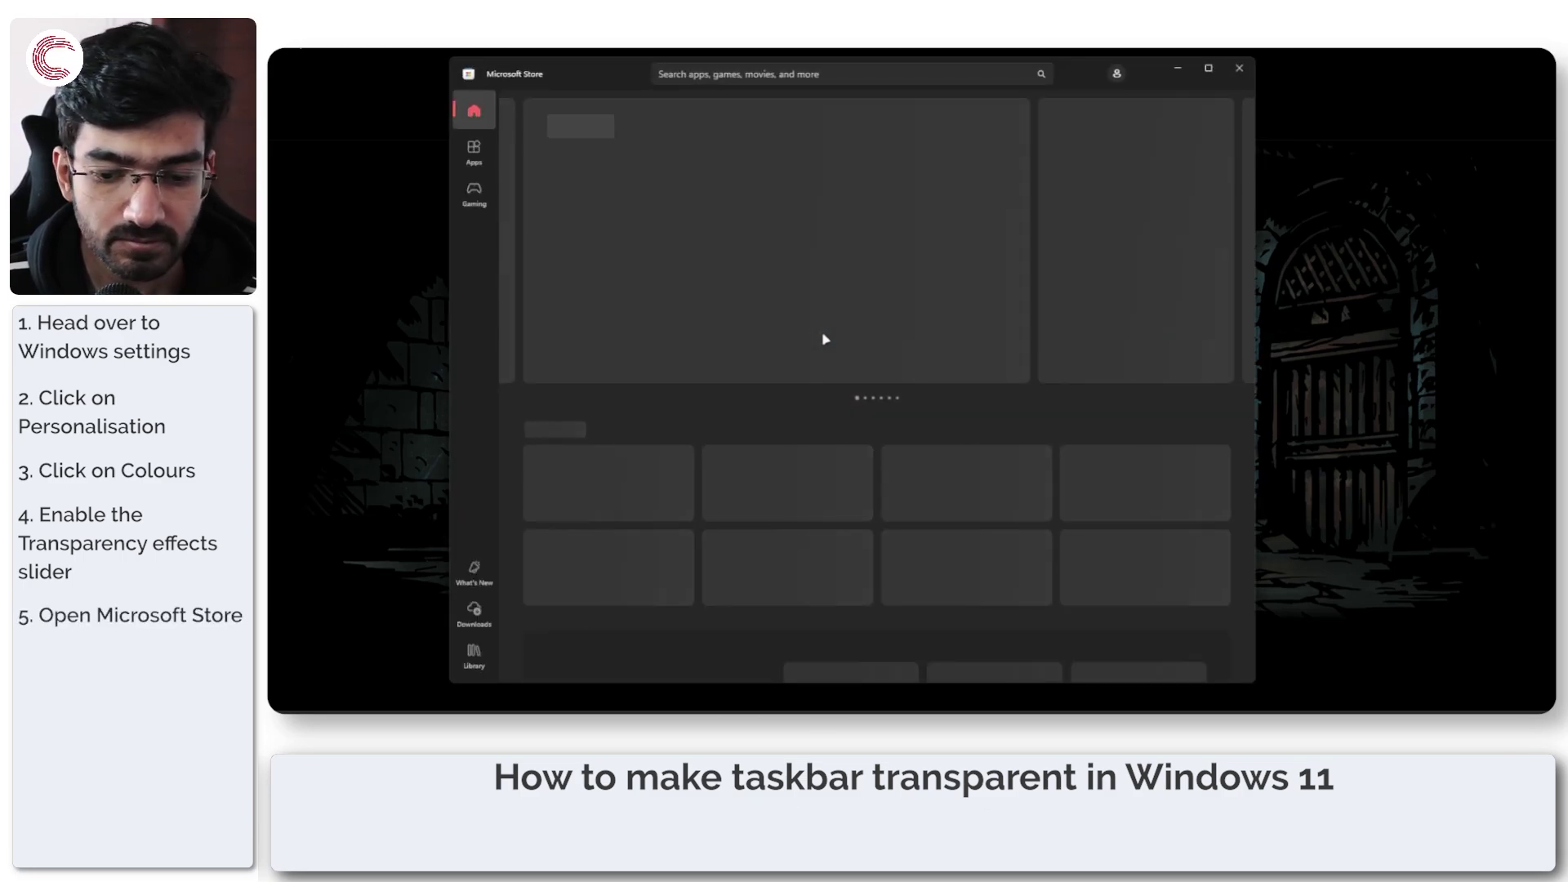
Step: Search the Store for 'translu' and open the TranslucentTB app page
left_click(779, 78)
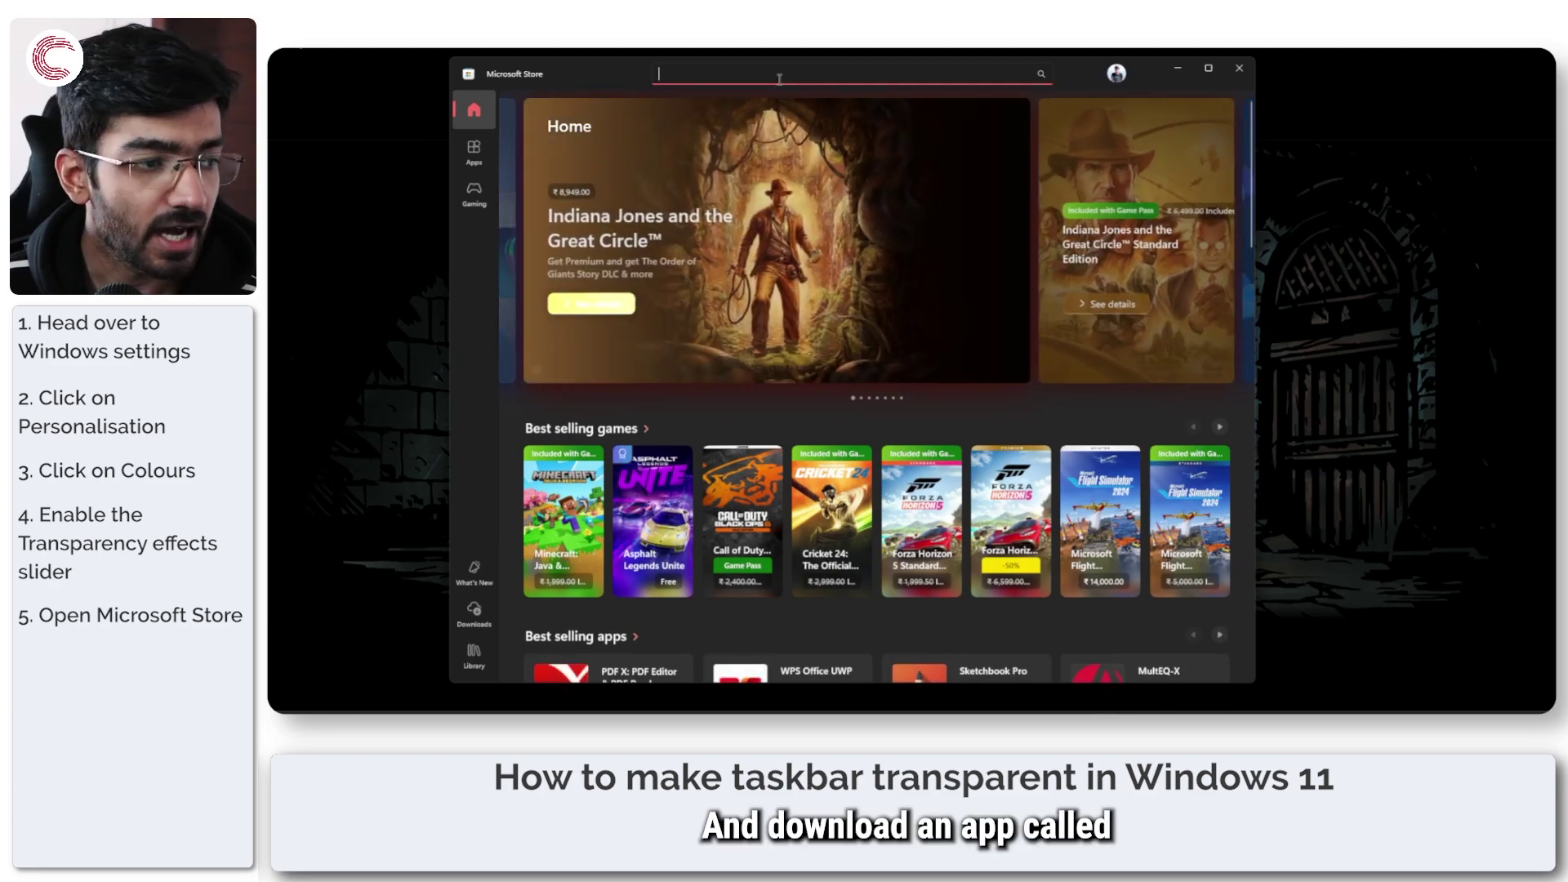
type("translu")
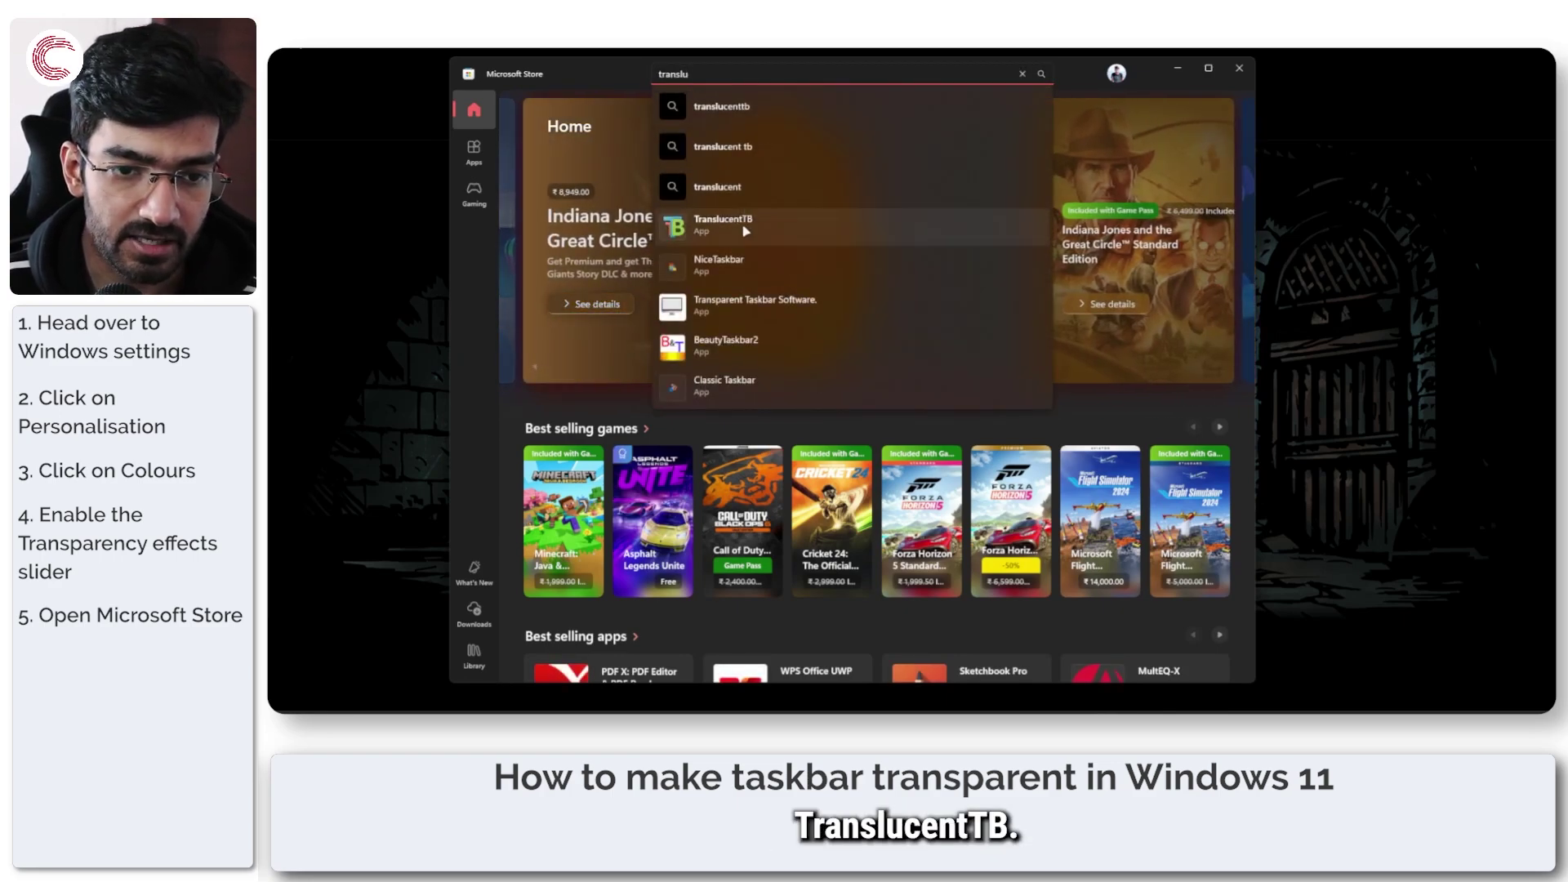
left_click(746, 225)
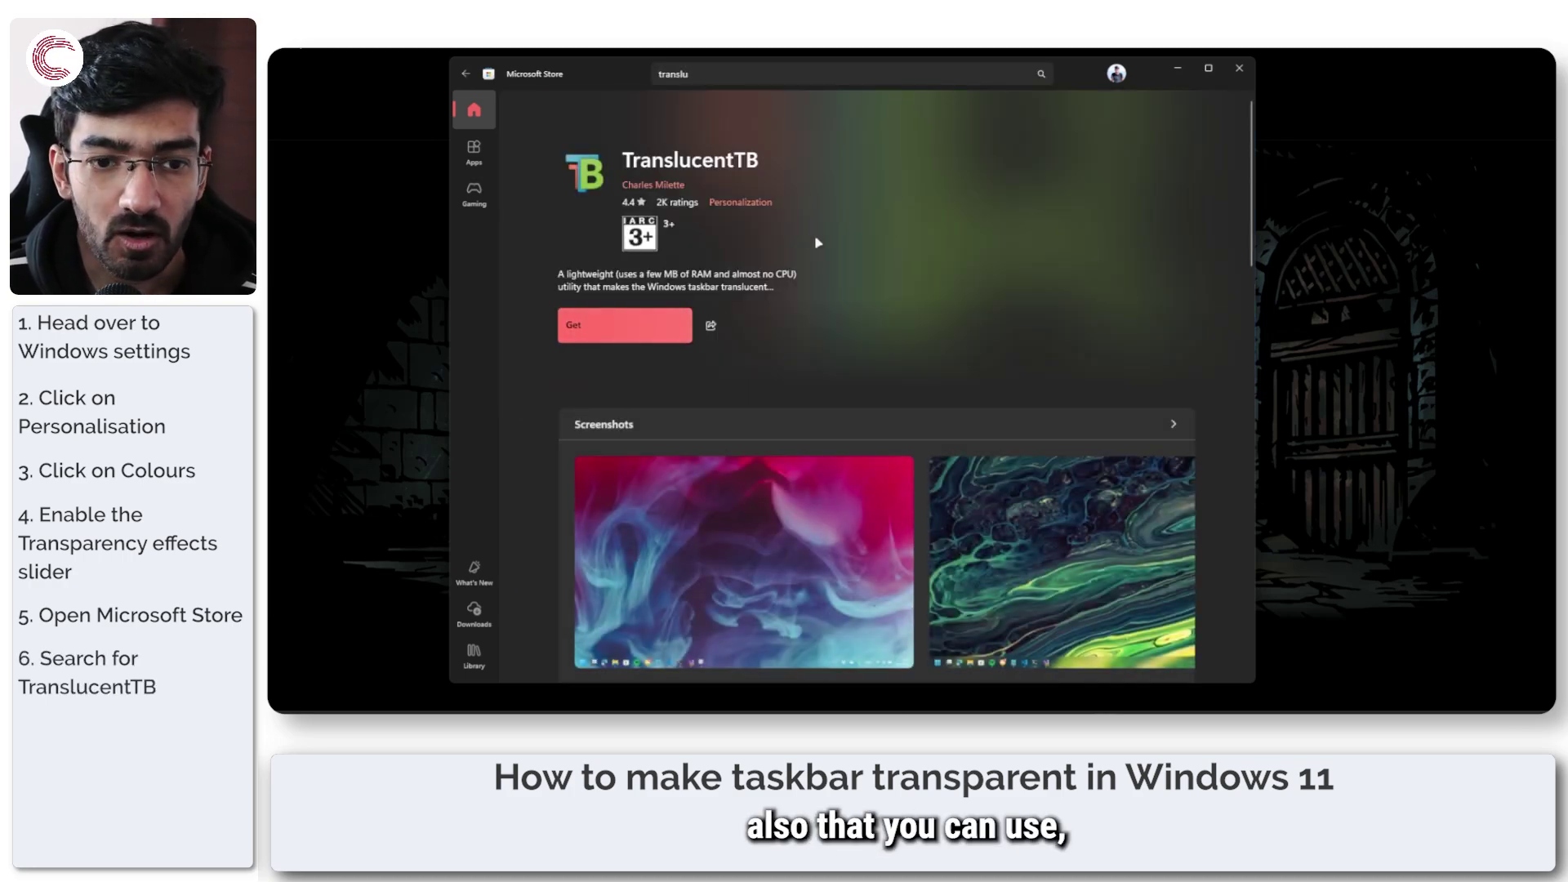
scroll(818, 242, "down", 6)
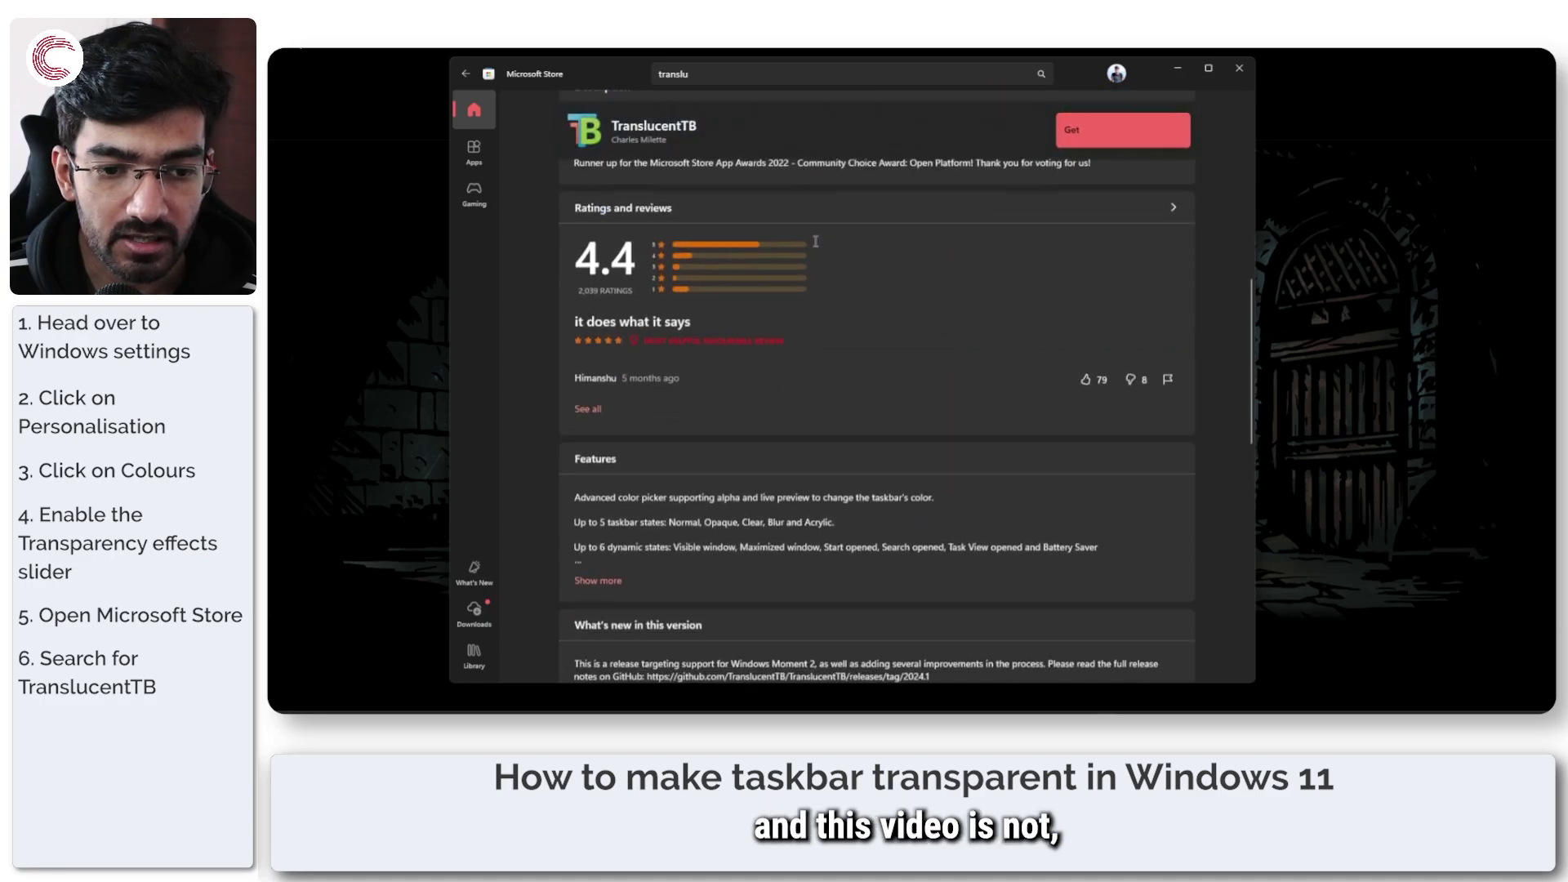
scroll(817, 242, "up", 6)
left_click_drag(630, 160, 789, 169)
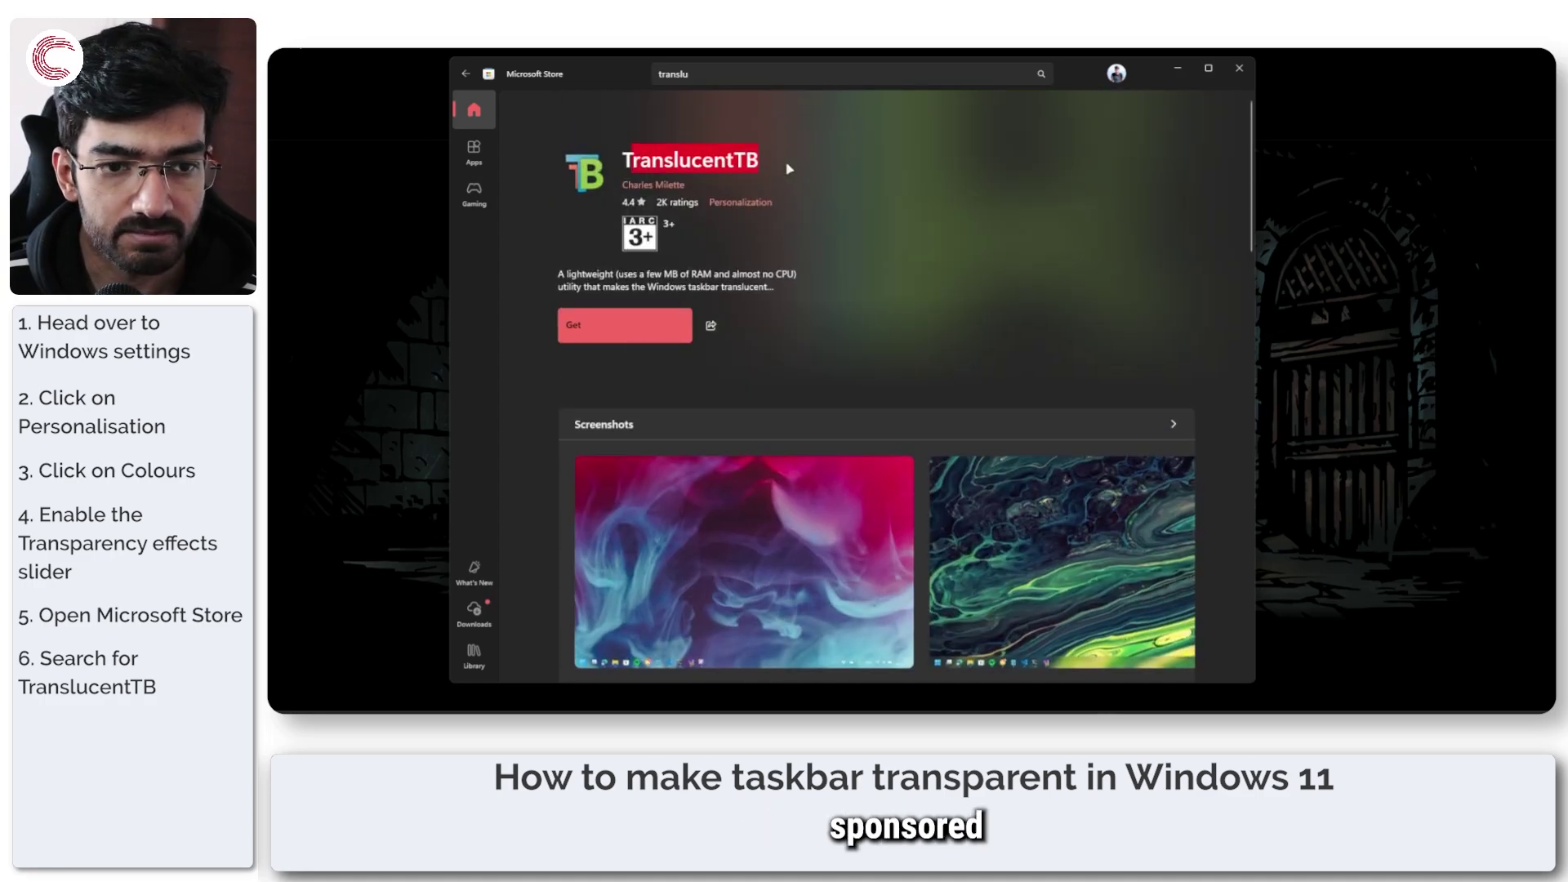
left_click_drag(634, 167, 762, 161)
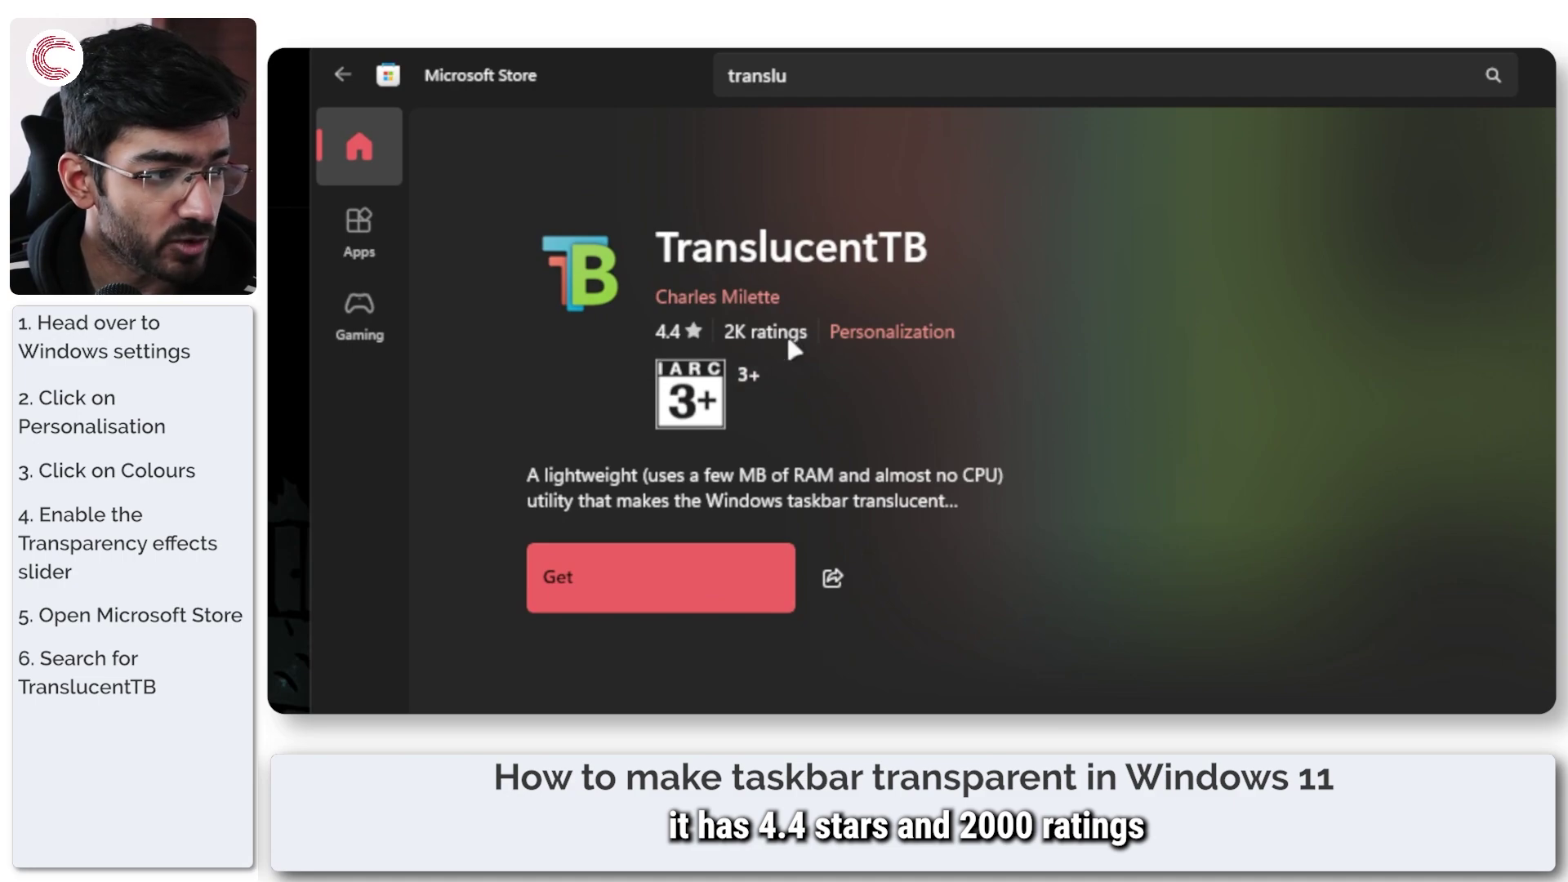
Step: Read through TranslucentTB's description and reviews, then install it
scroll(940, 424, "down", 5)
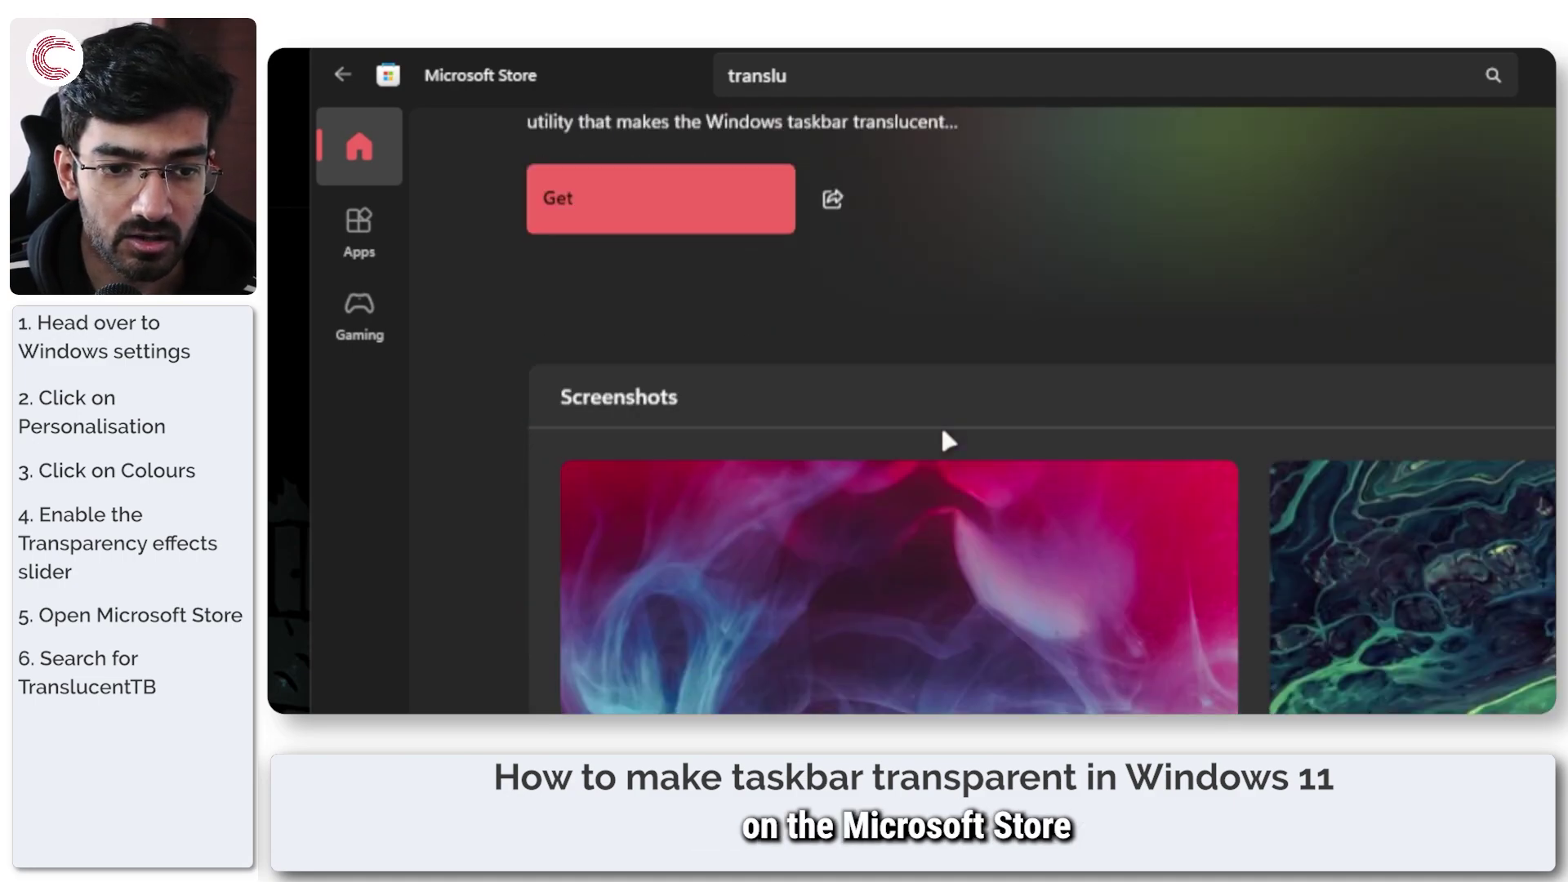
scroll(942, 428, "up", 5)
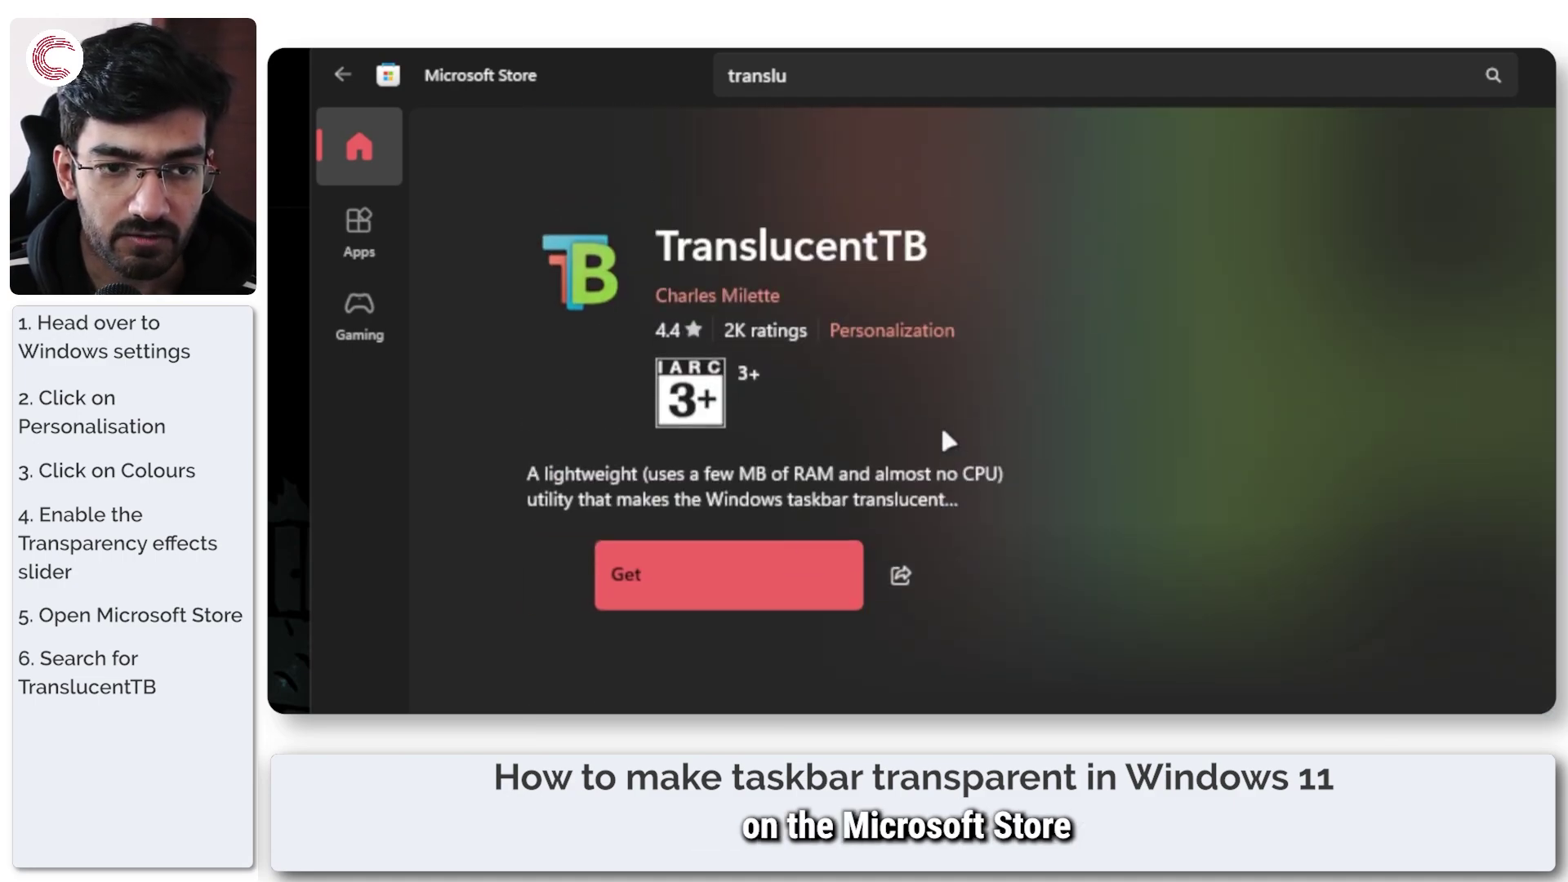
scroll(939, 424, "down", 8)
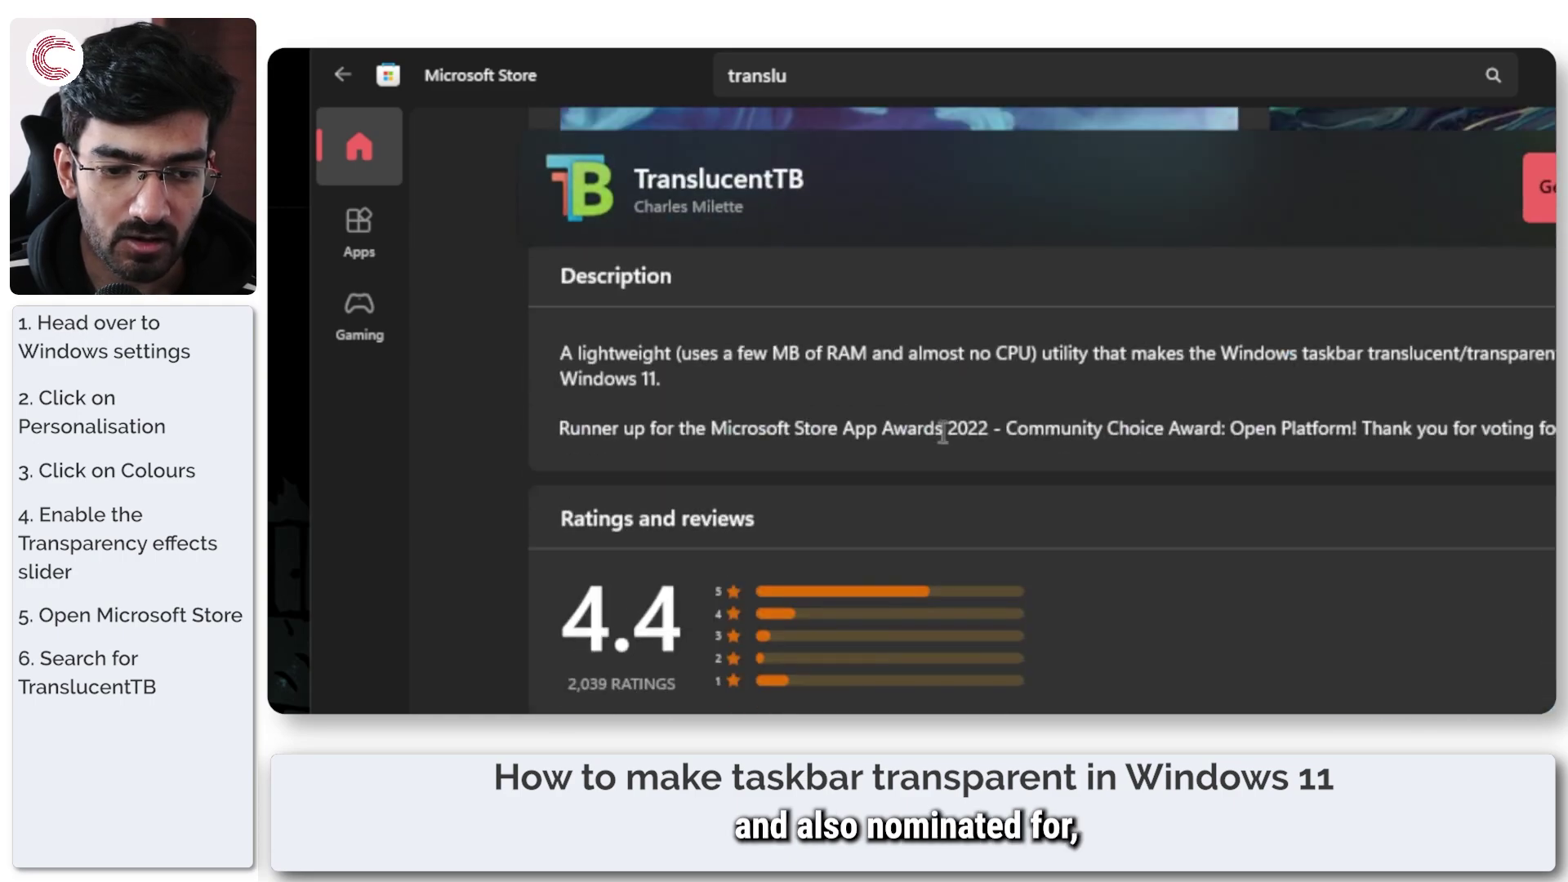
scroll(942, 433, "up", 2)
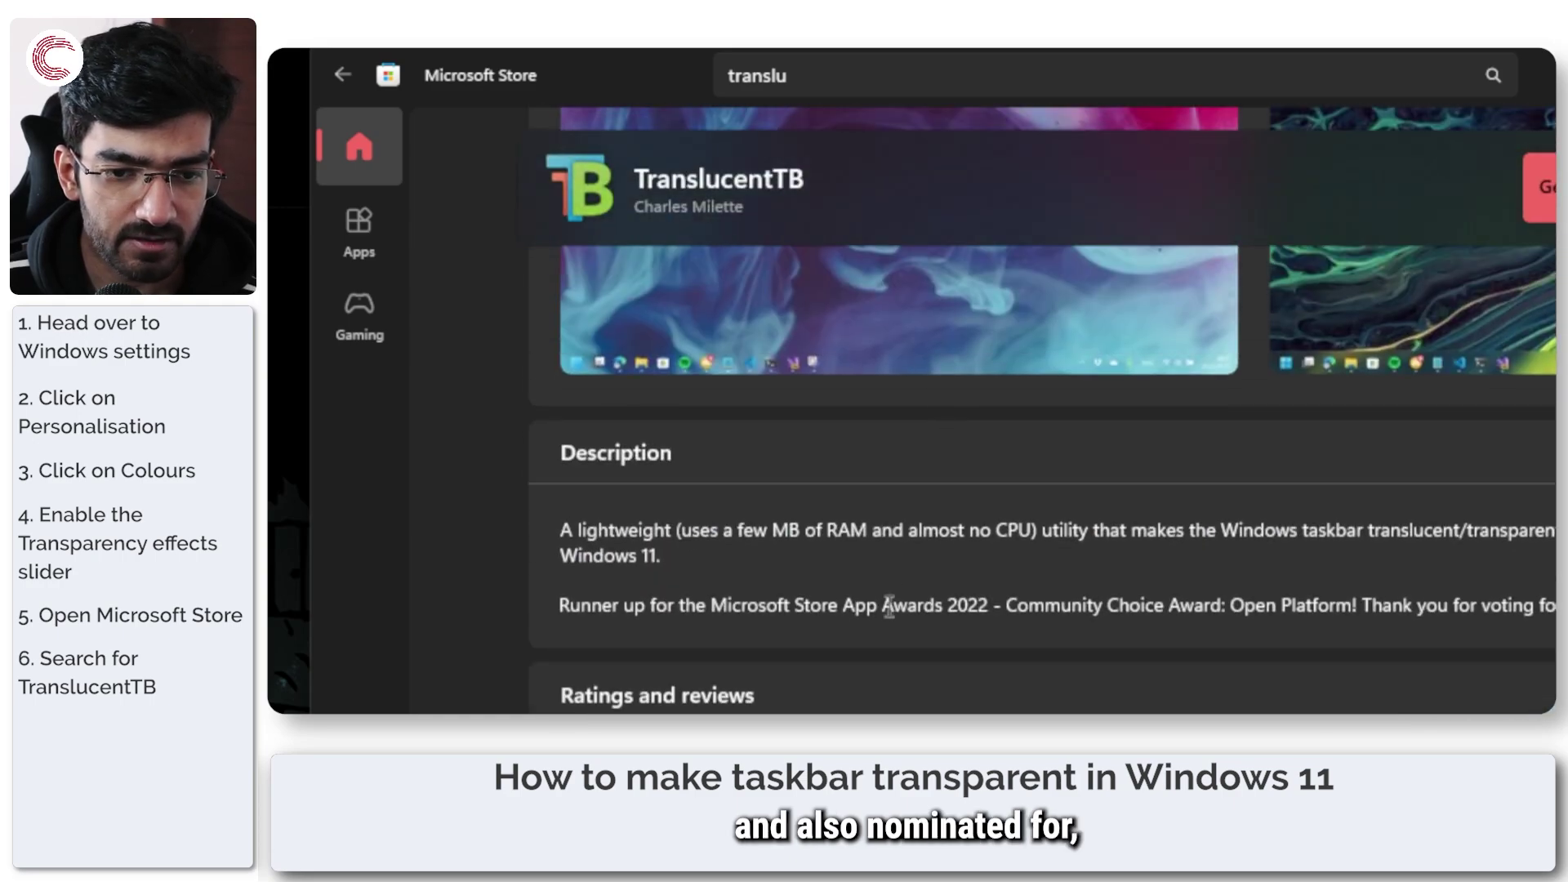
left_click_drag(710, 608, 979, 612)
left_click(987, 605)
scroll(991, 601, "up", 4)
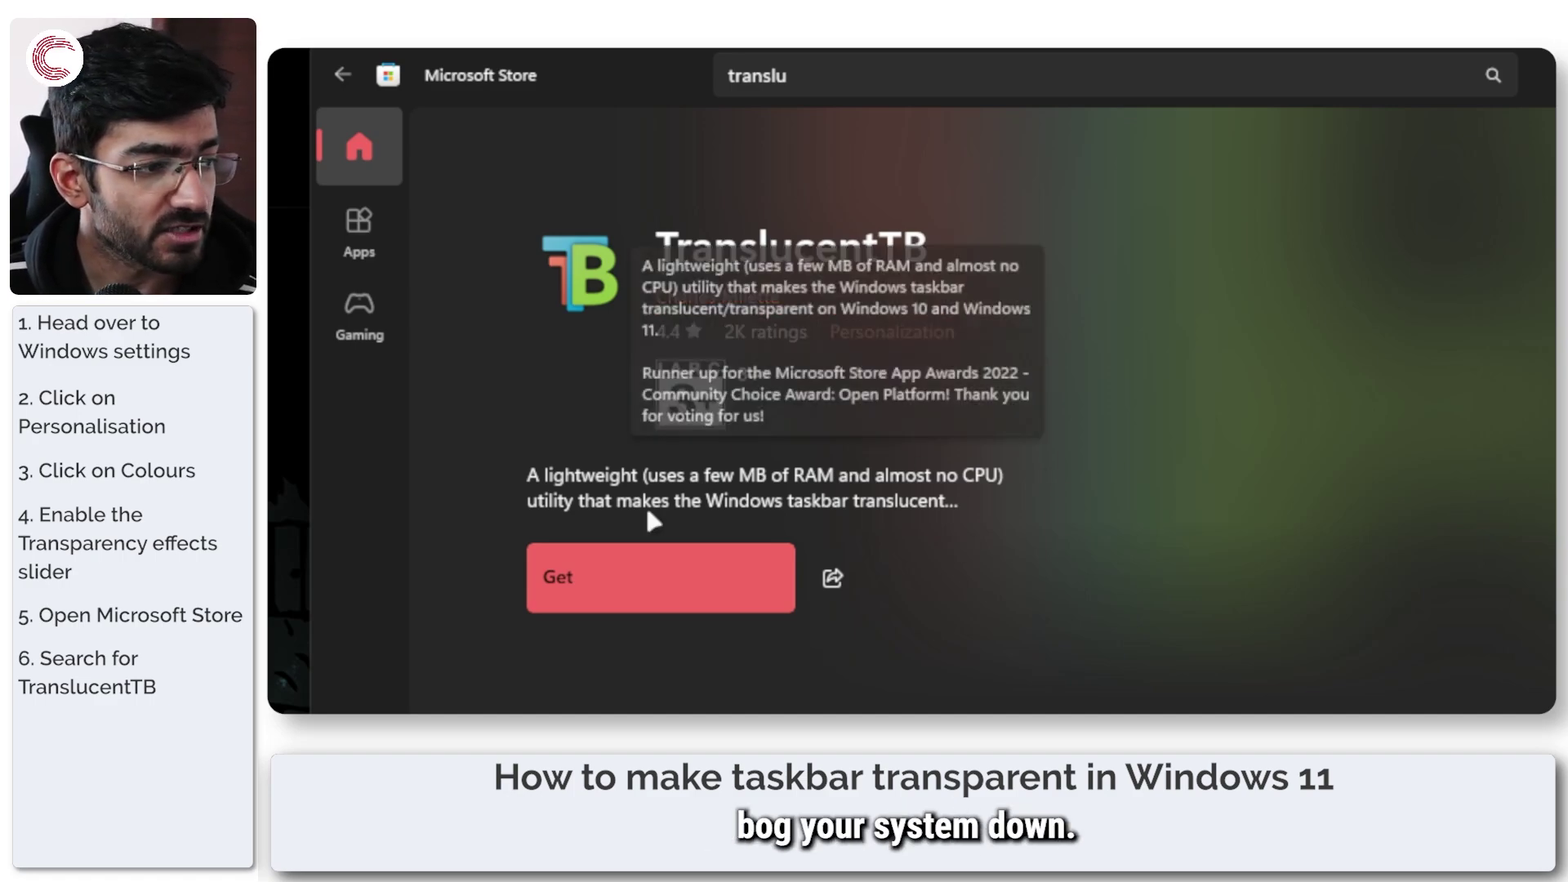
left_click(610, 578)
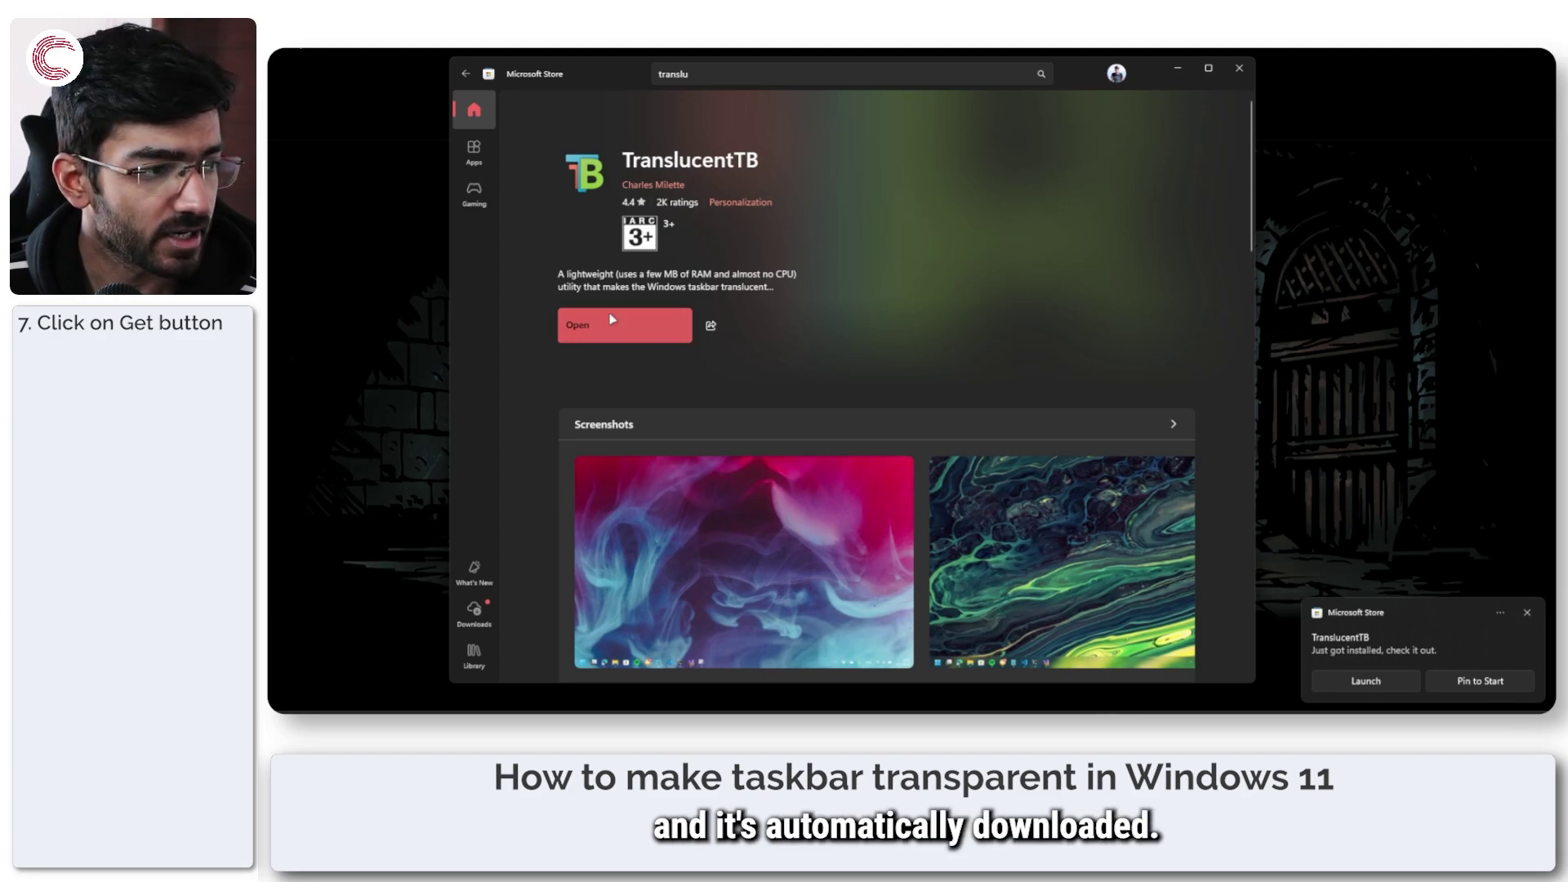
Step: Open the newly installed TranslucentTB from its Store page
left_click(608, 326)
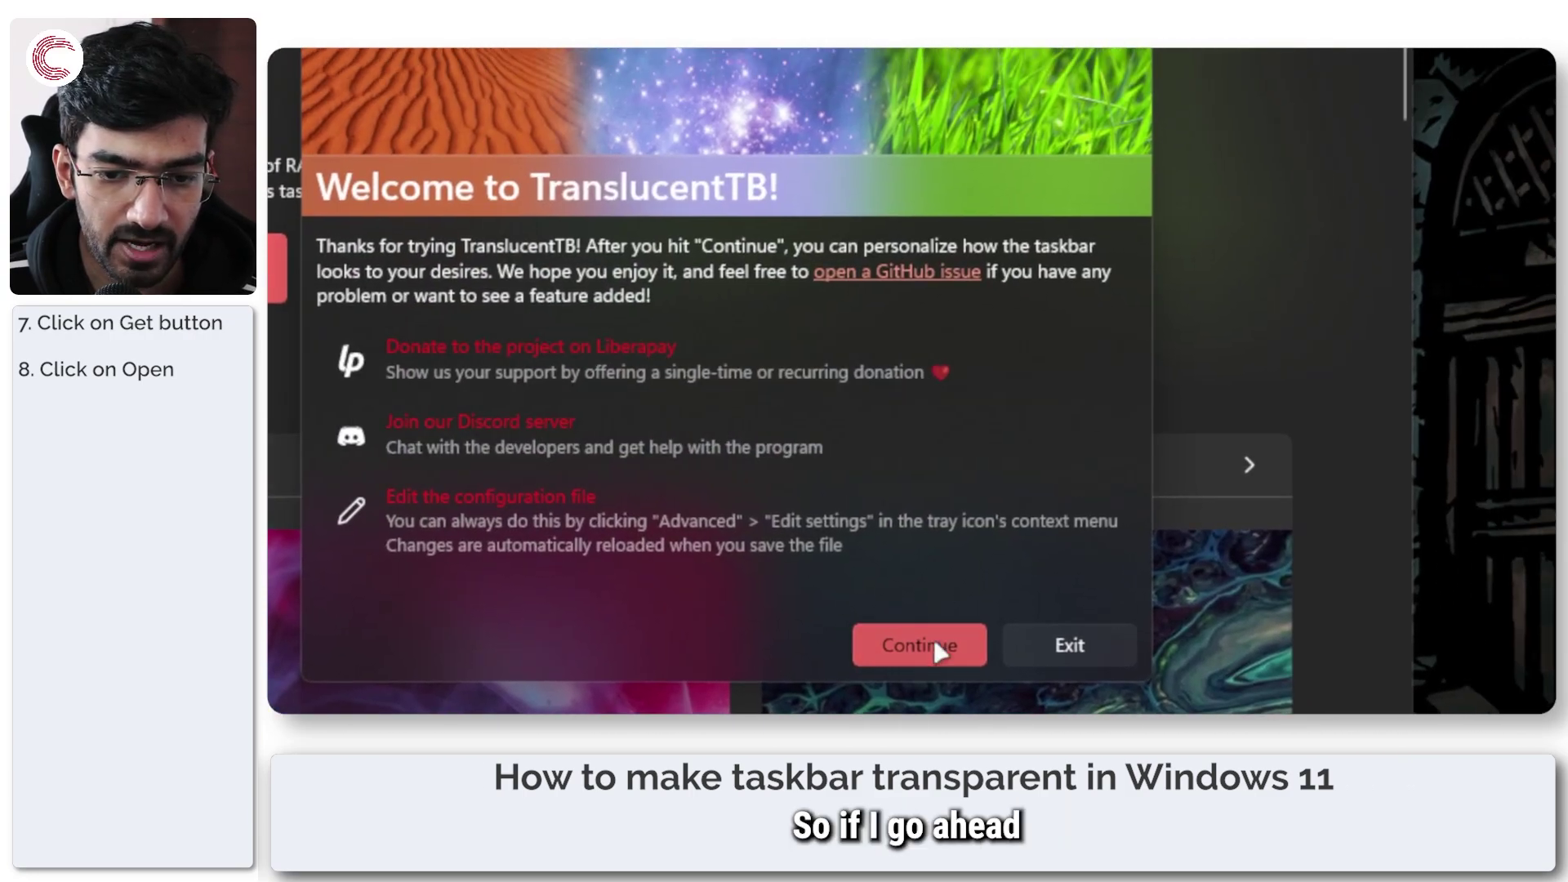
Step: Continue past the TranslucentTB welcome dialog and close the Microsoft Store window
left_click(1012, 600)
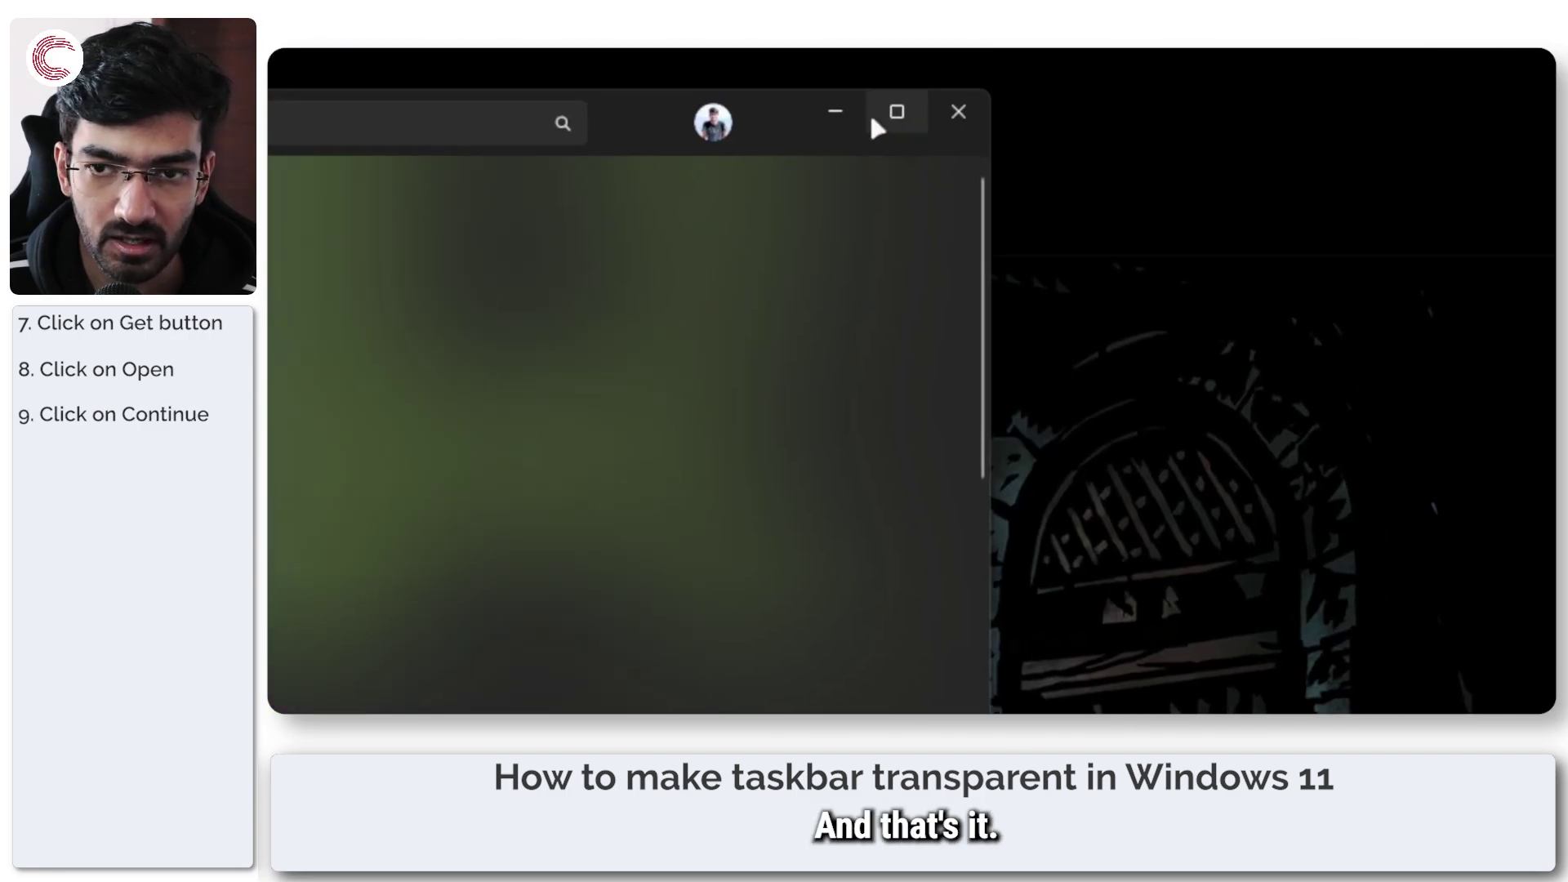
left_click(959, 111)
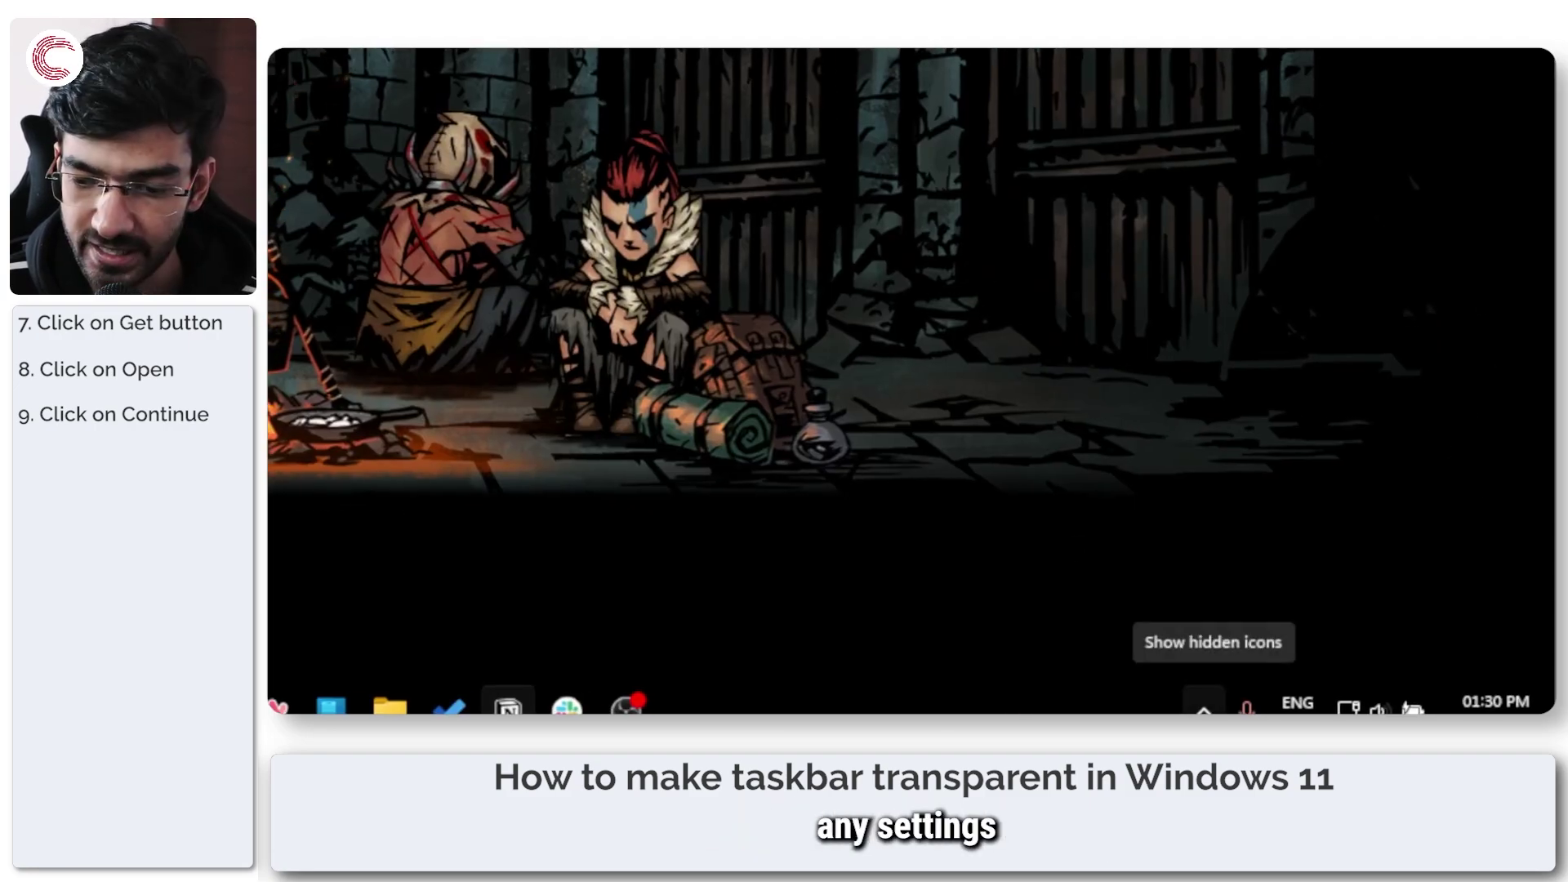
left_click(1204, 707)
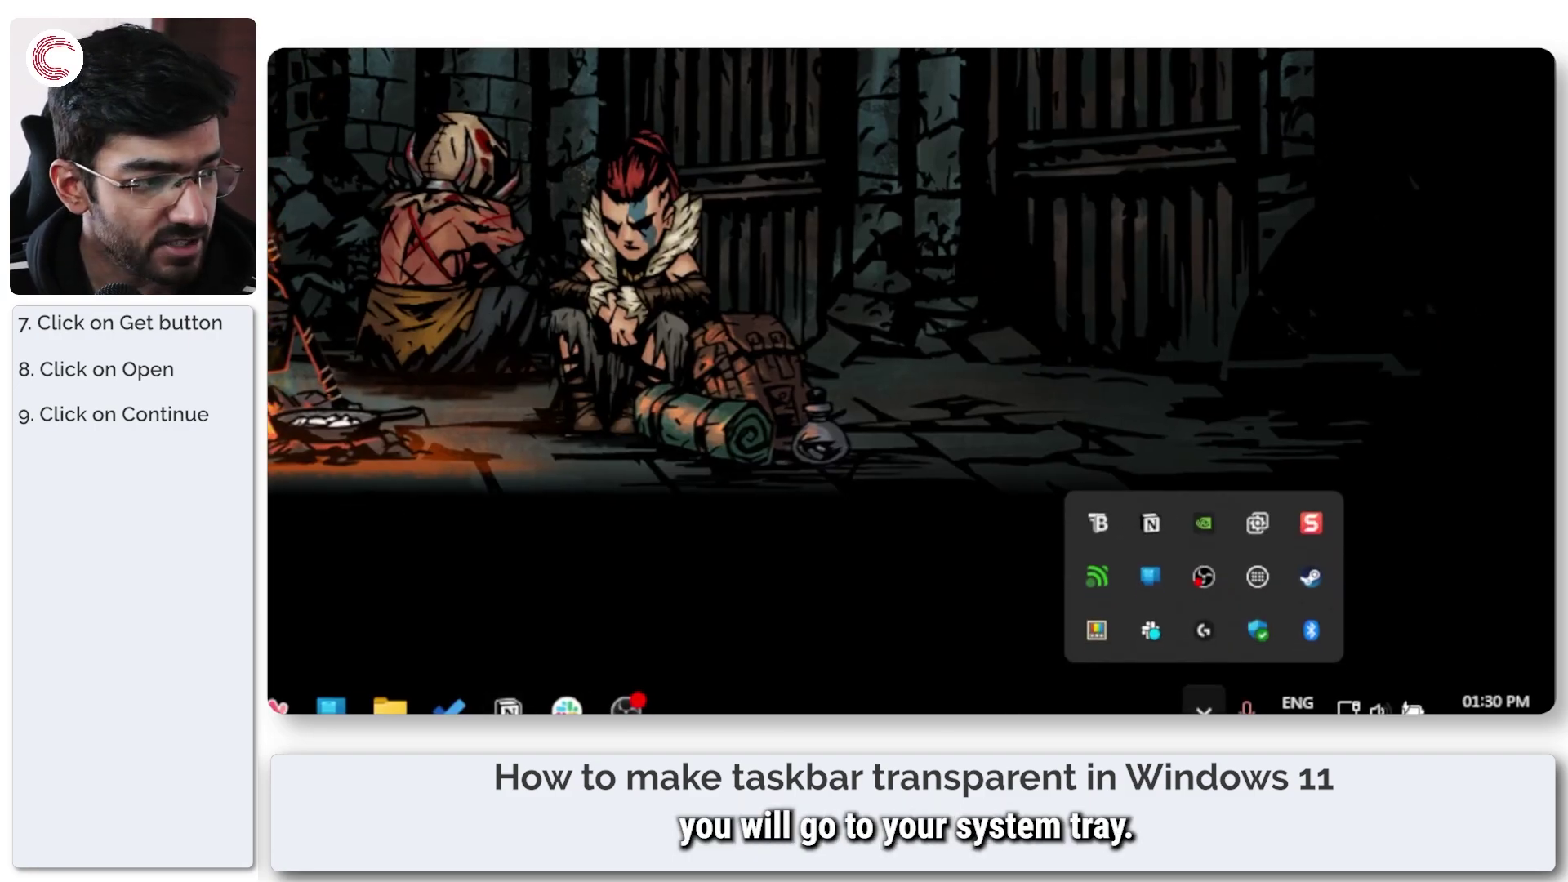
left_click(1098, 525)
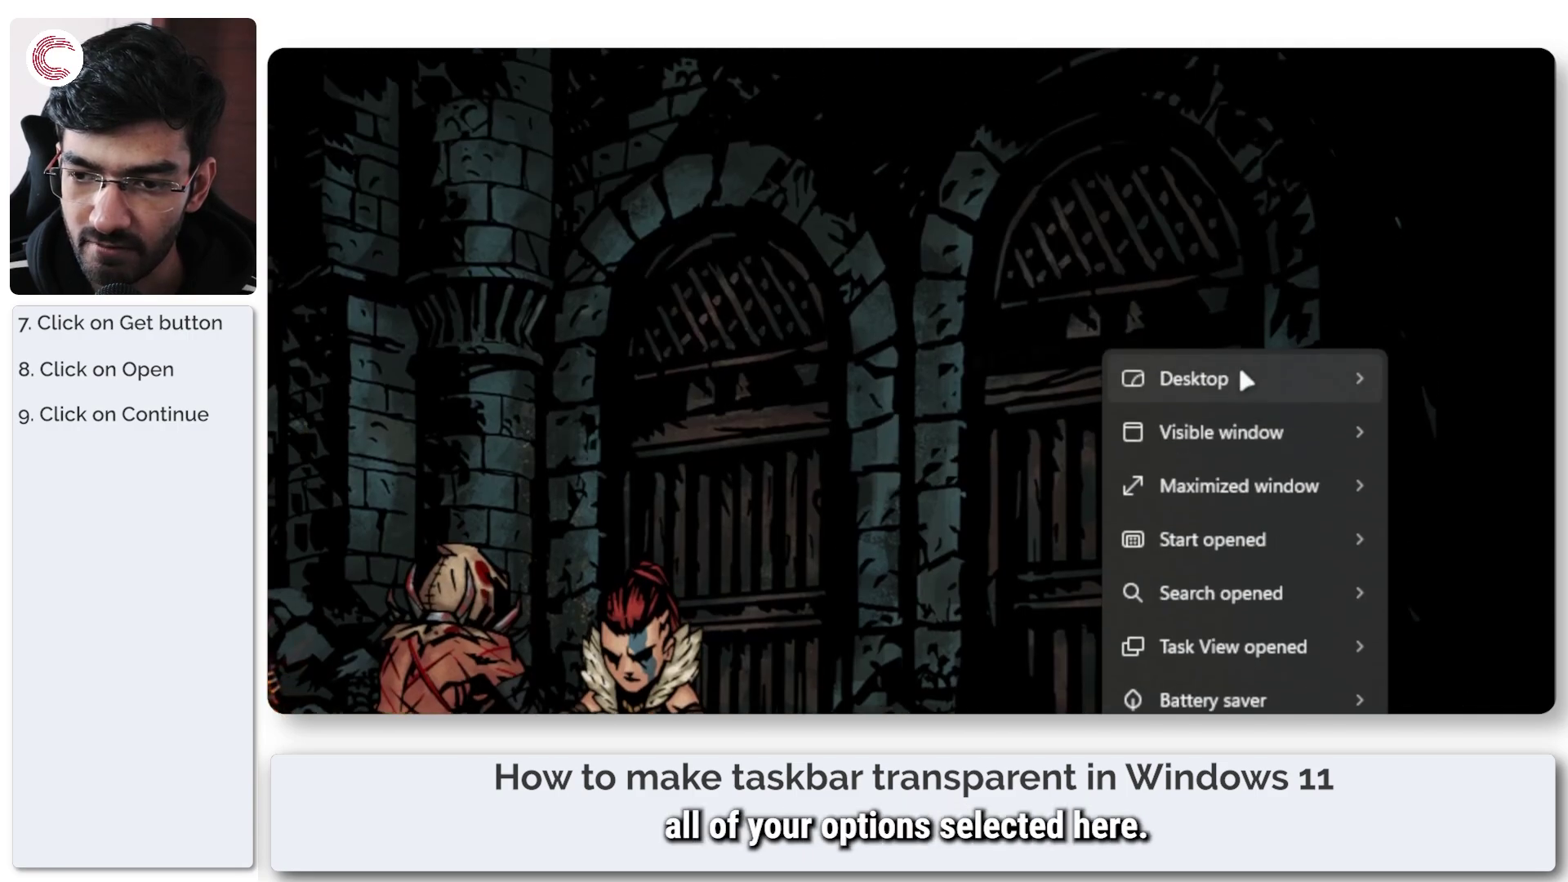
mouse_move(1241, 374)
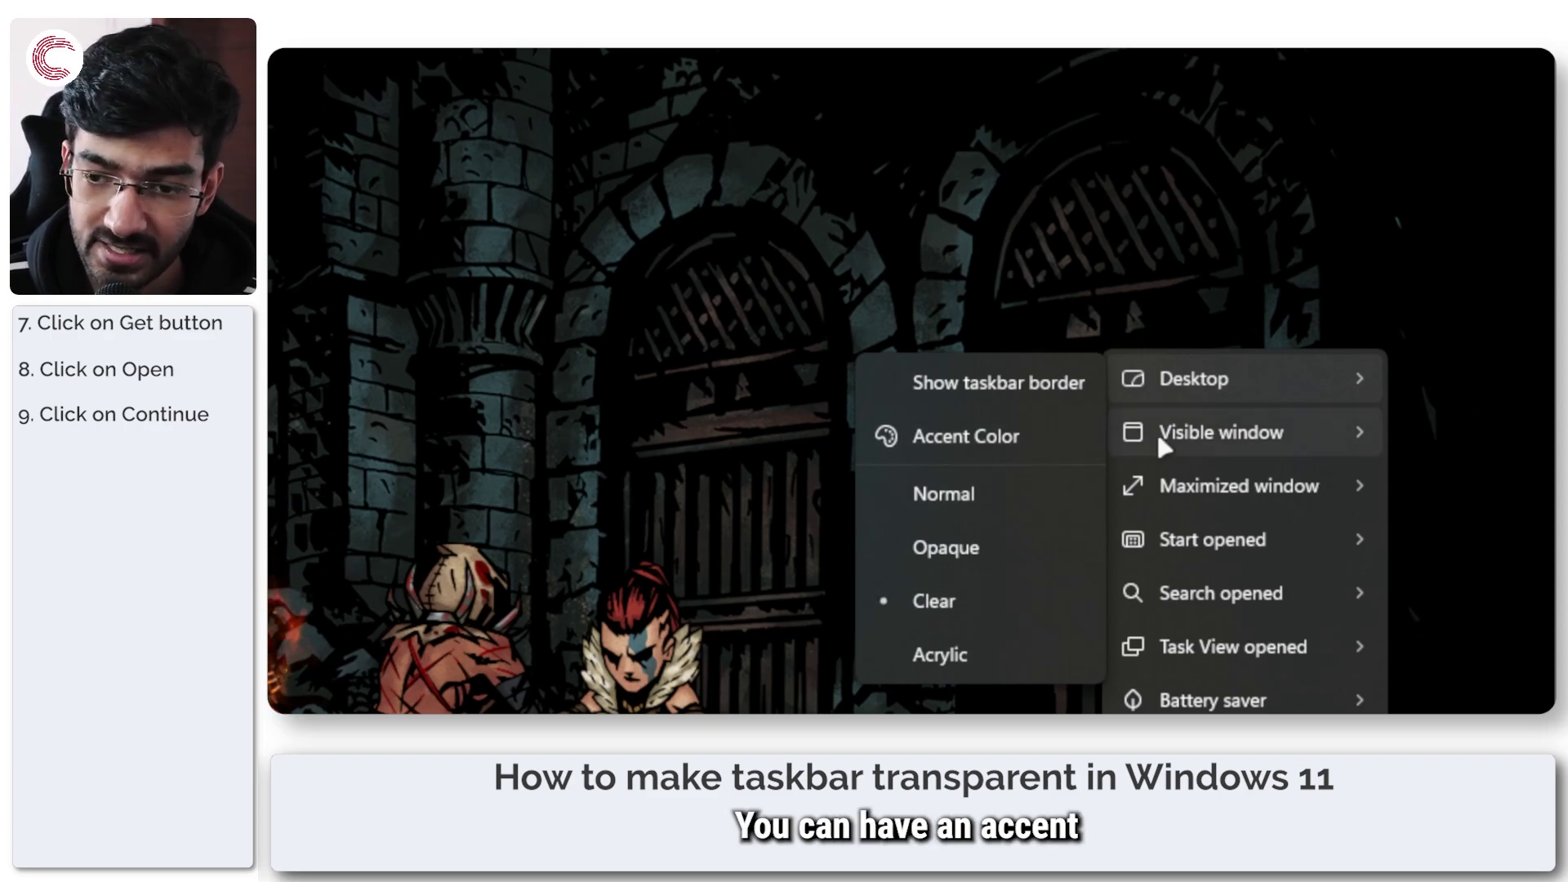
mouse_move(1160, 441)
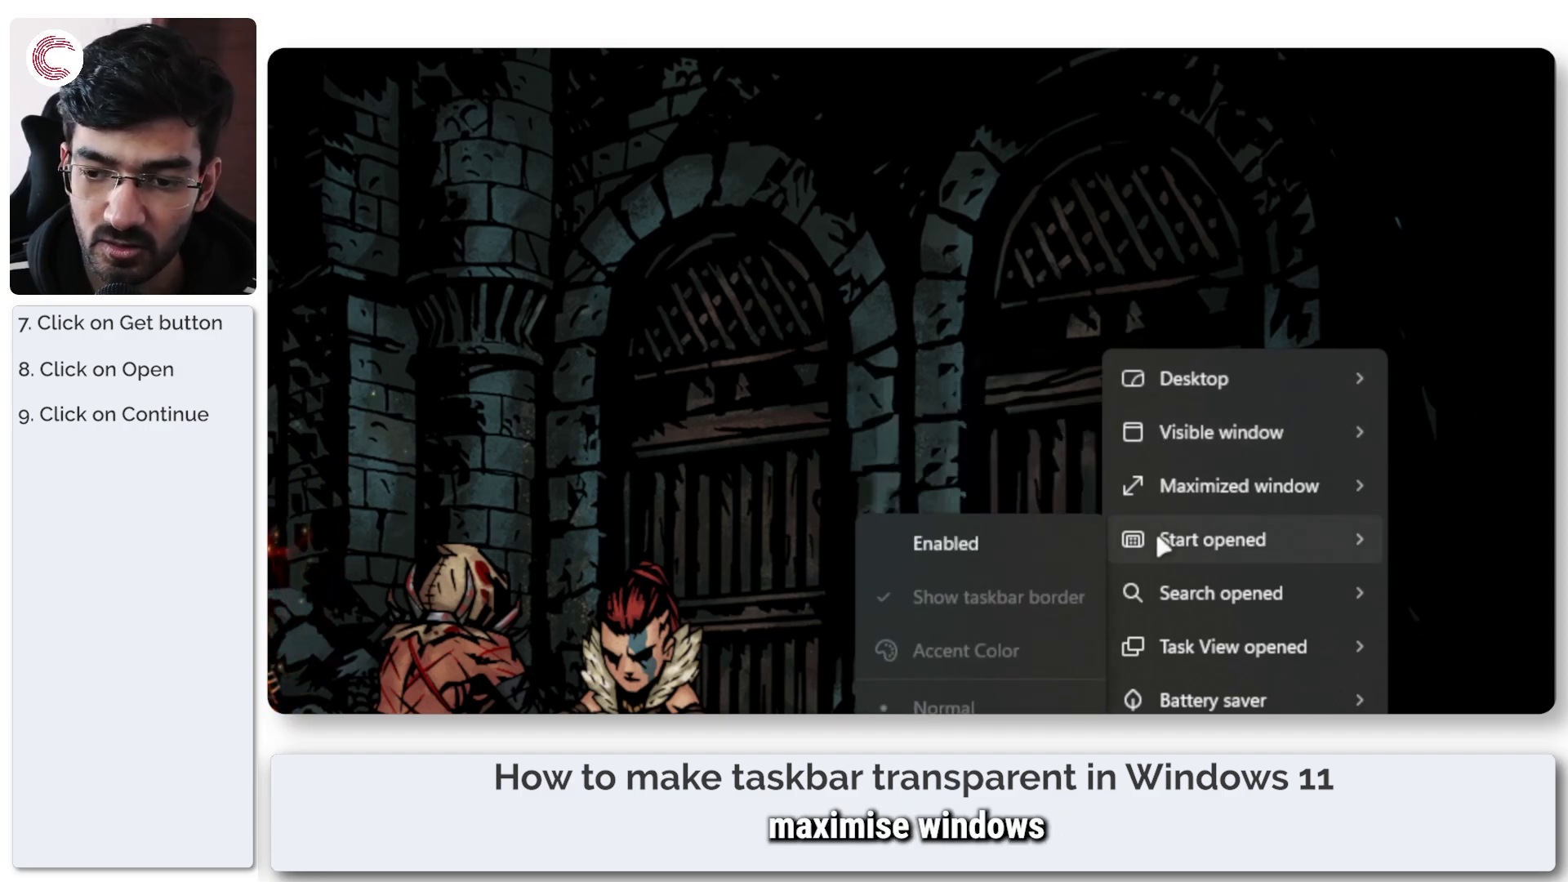
mouse_move(1166, 593)
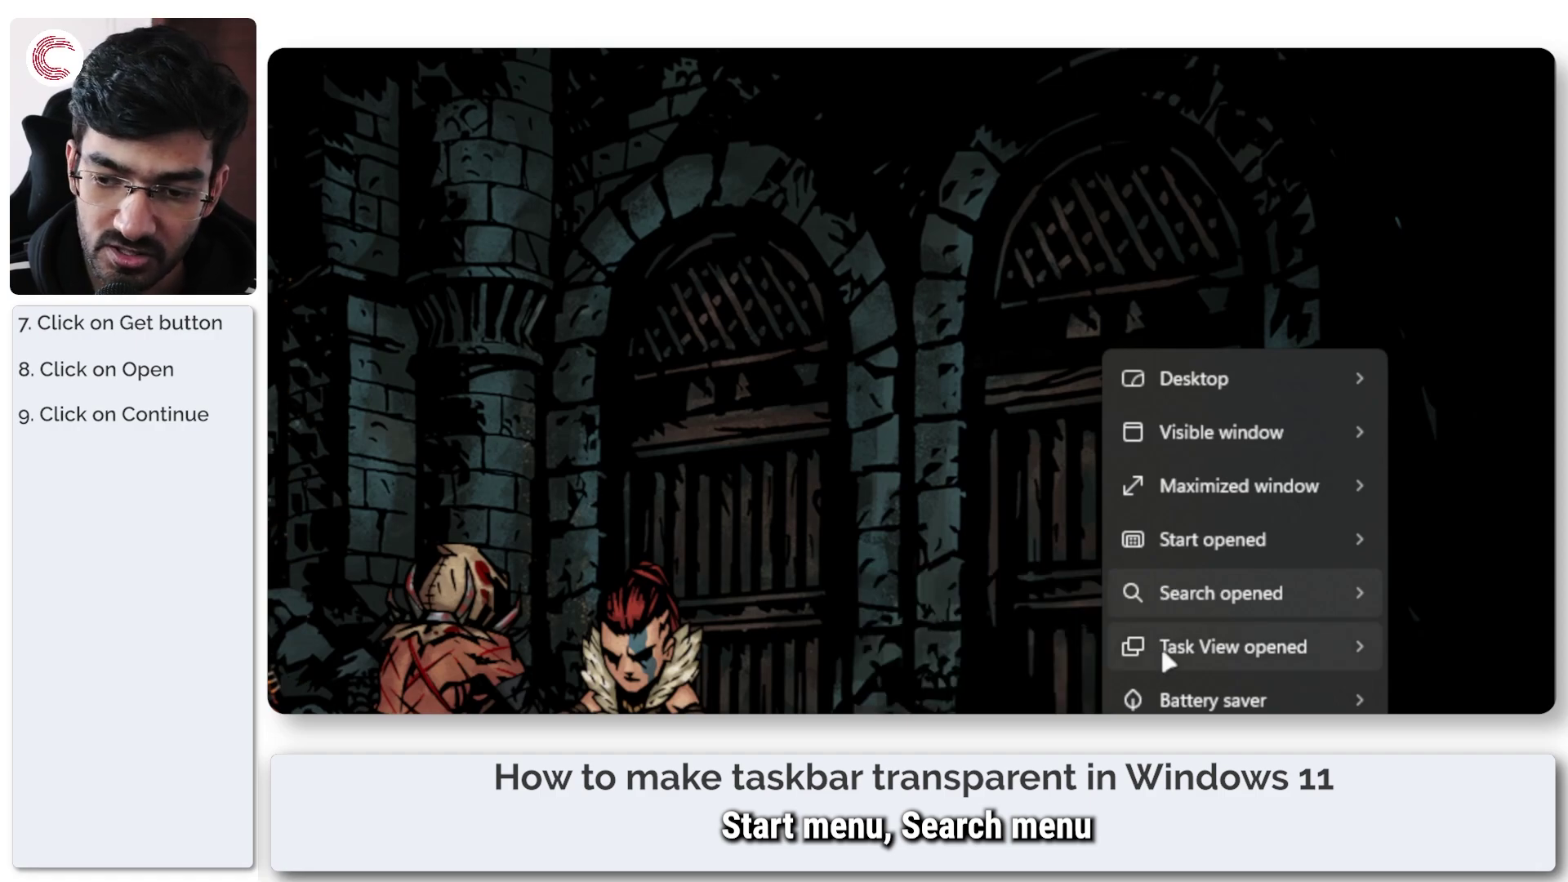
mouse_move(1159, 645)
mouse_move(1171, 709)
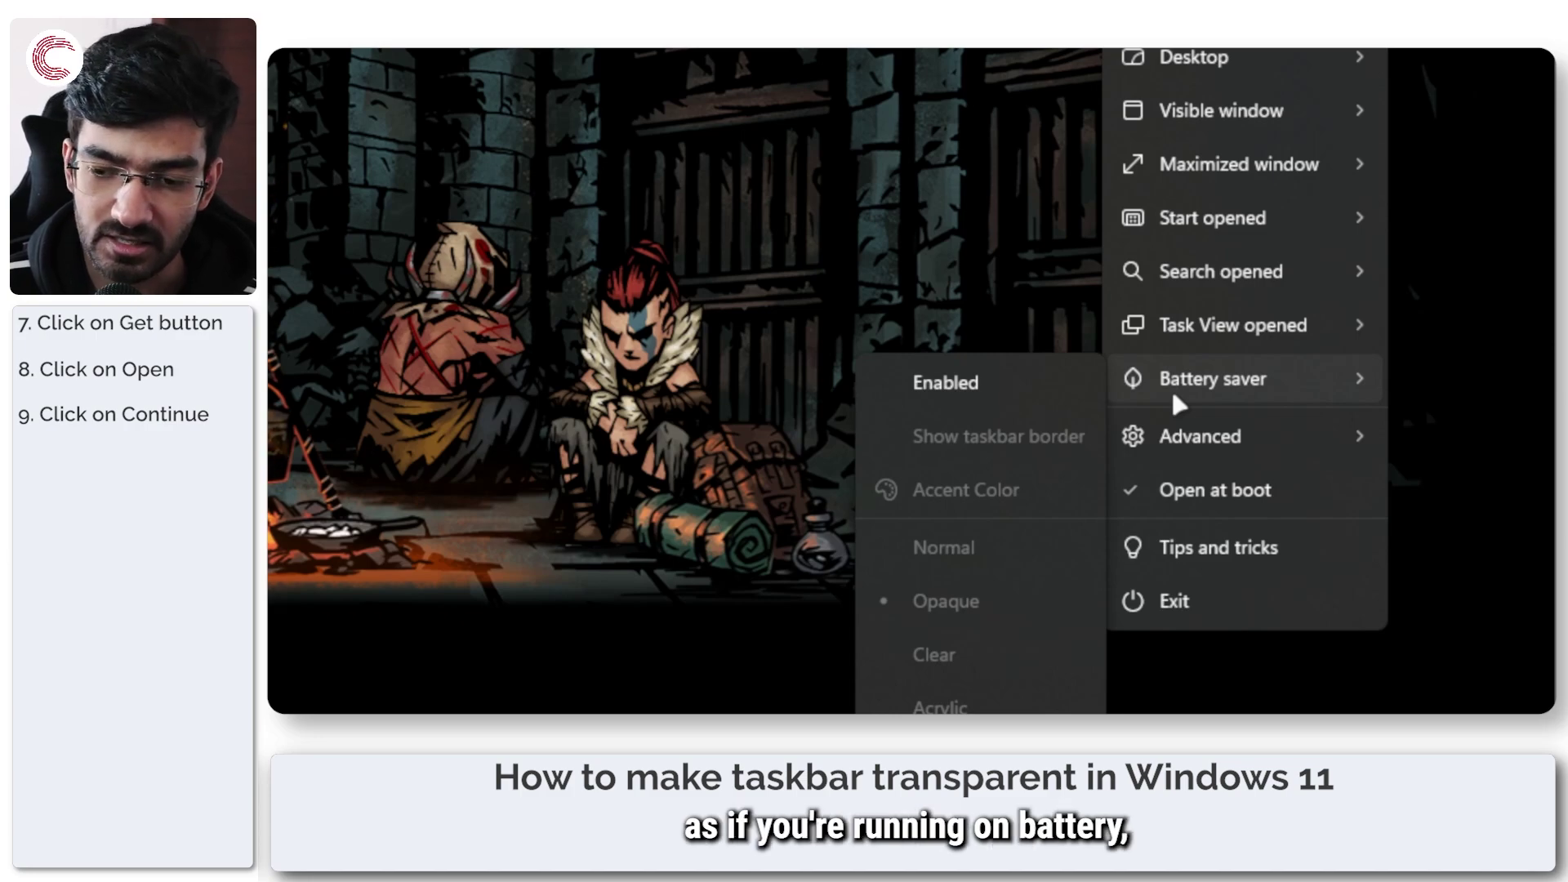
mouse_move(1176, 440)
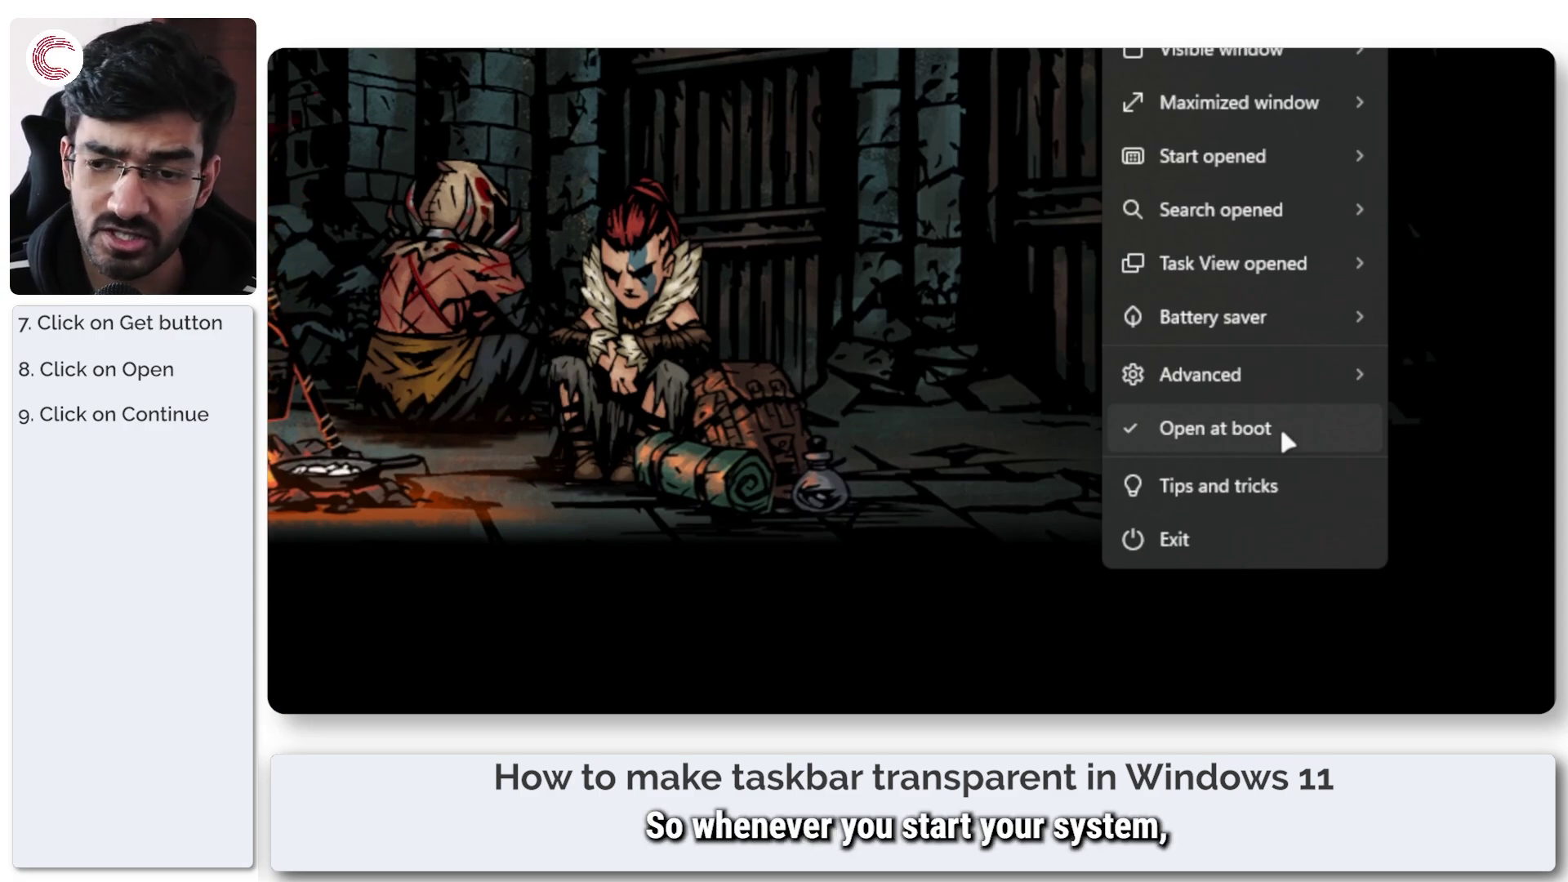
left_click(900, 404)
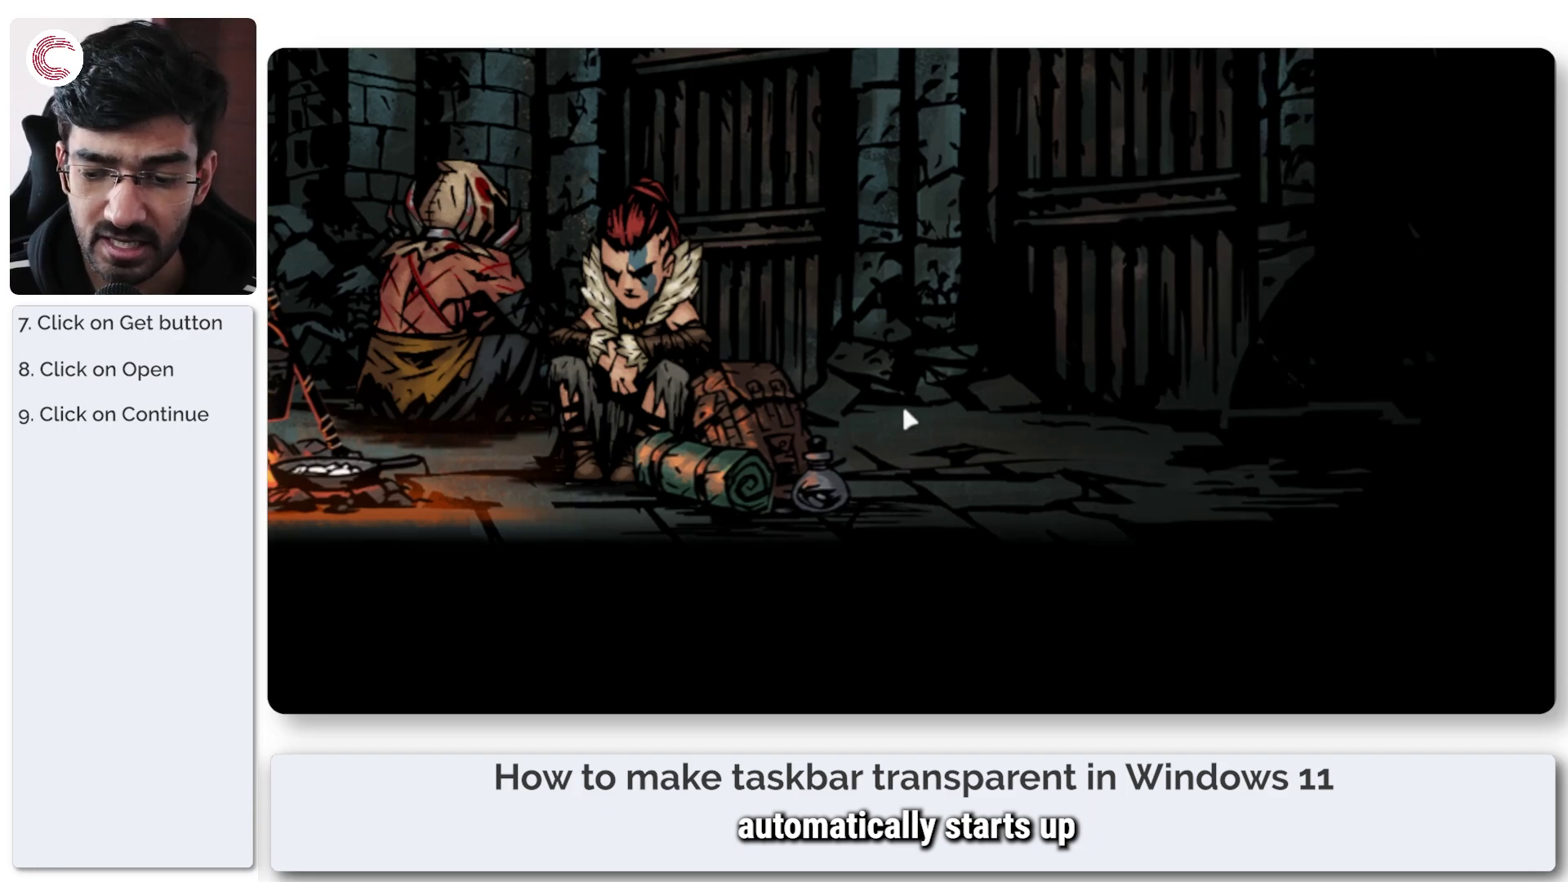